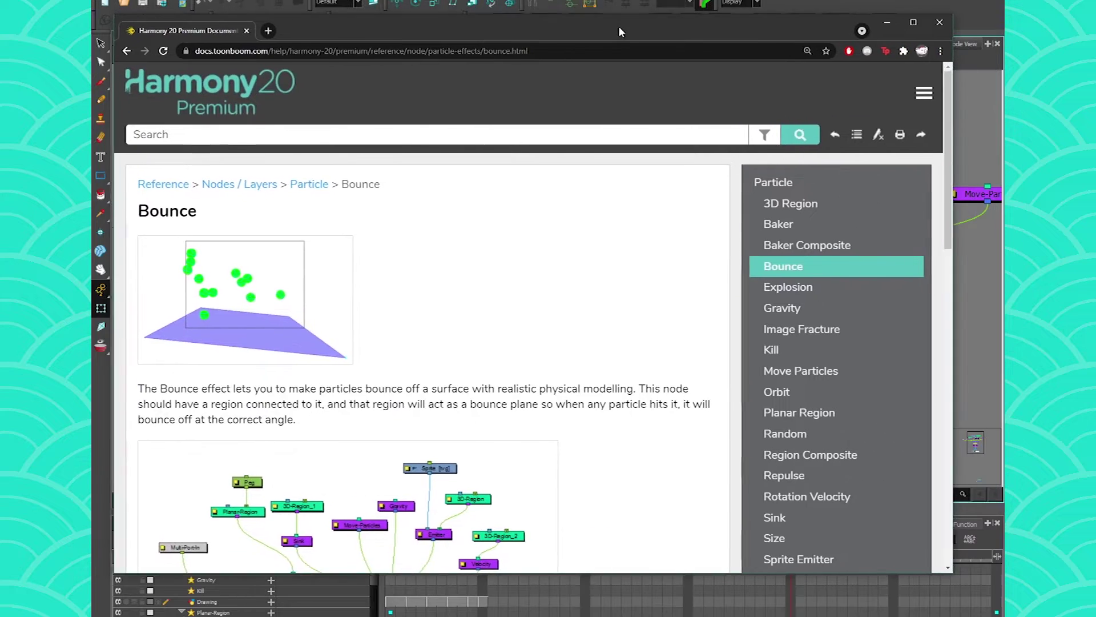
Review the Bounce node's documentation page, including its example node setup and the friction, resilience and cutoff speed properties.
scroll(516, 415, "down", 15)
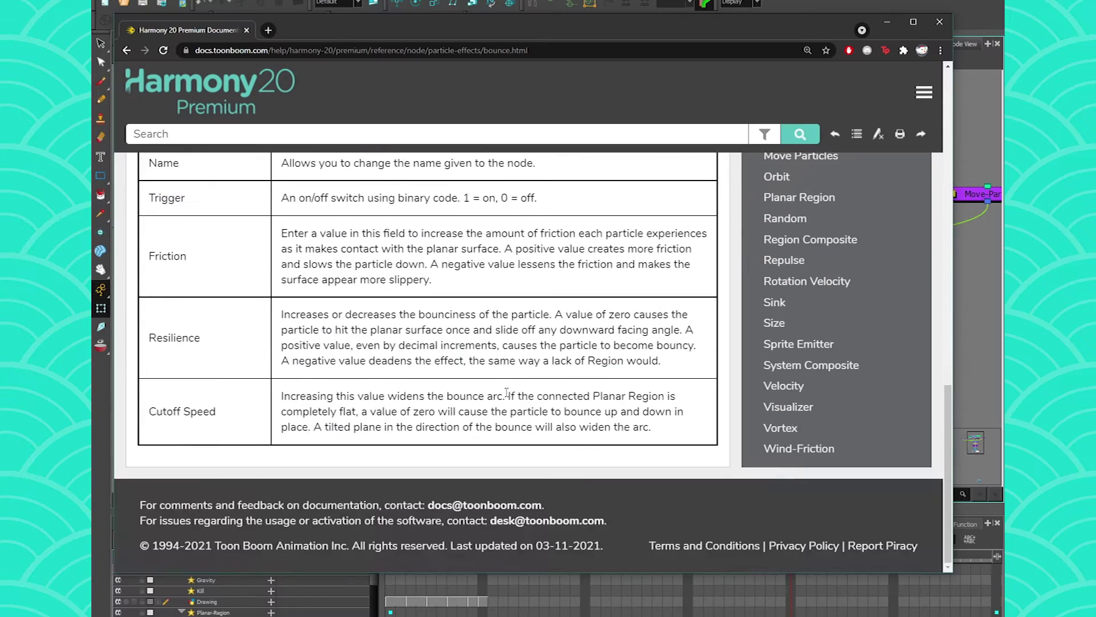
scroll(507, 391, "up", 10)
scroll(509, 388, "down", 9)
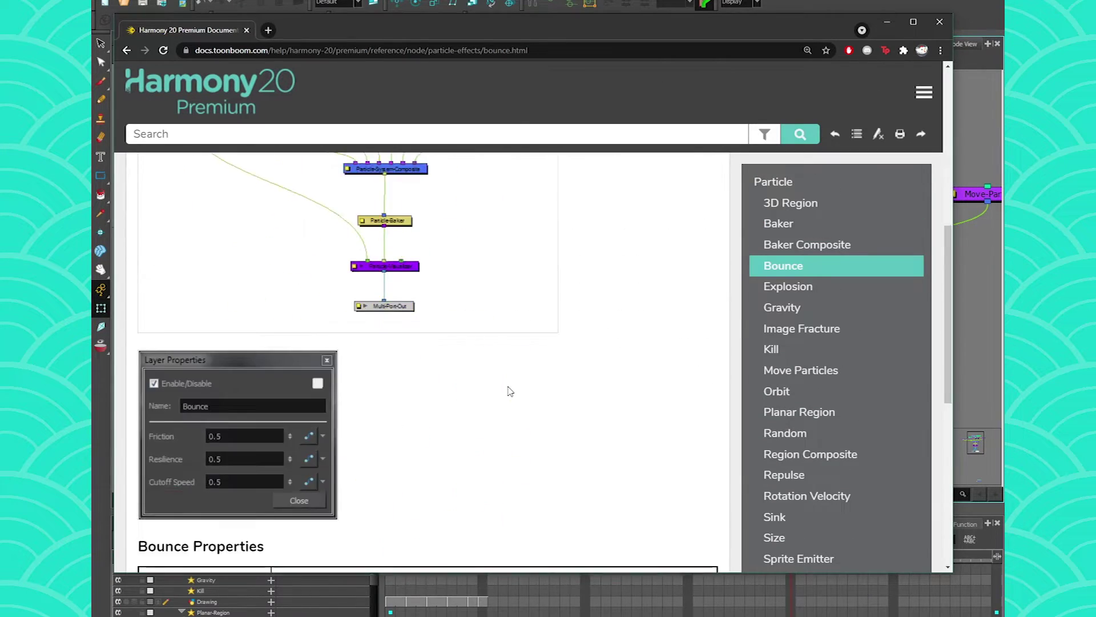
scroll(508, 387, "up", 10)
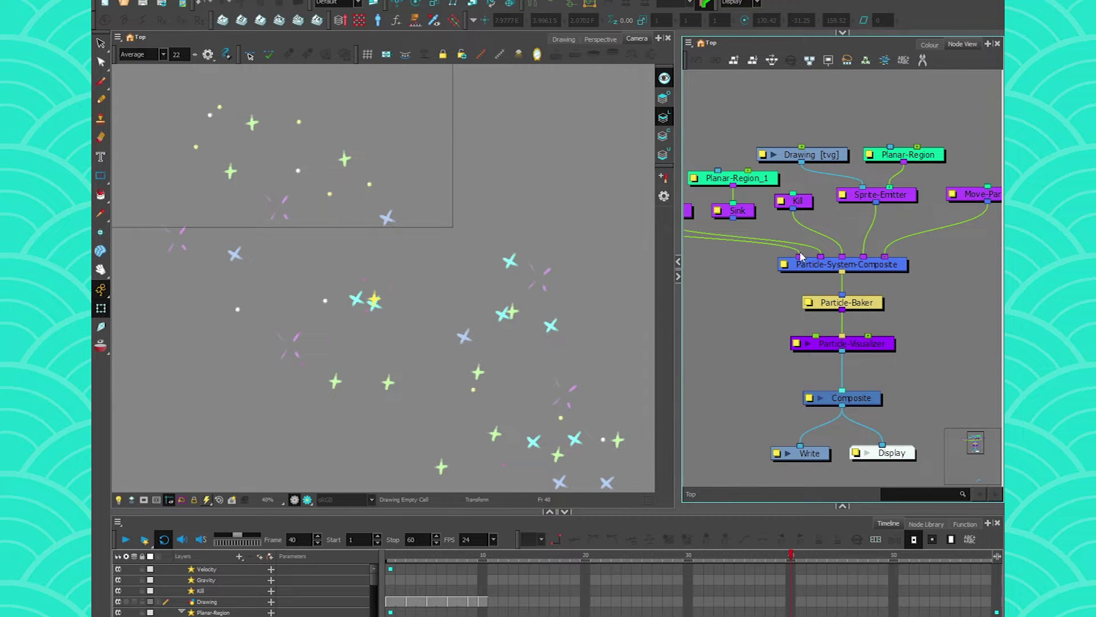
Add a Bounce node beside the Velocity node and connect it to the Particle-System-Composite.
scroll(802, 256, "down", 3)
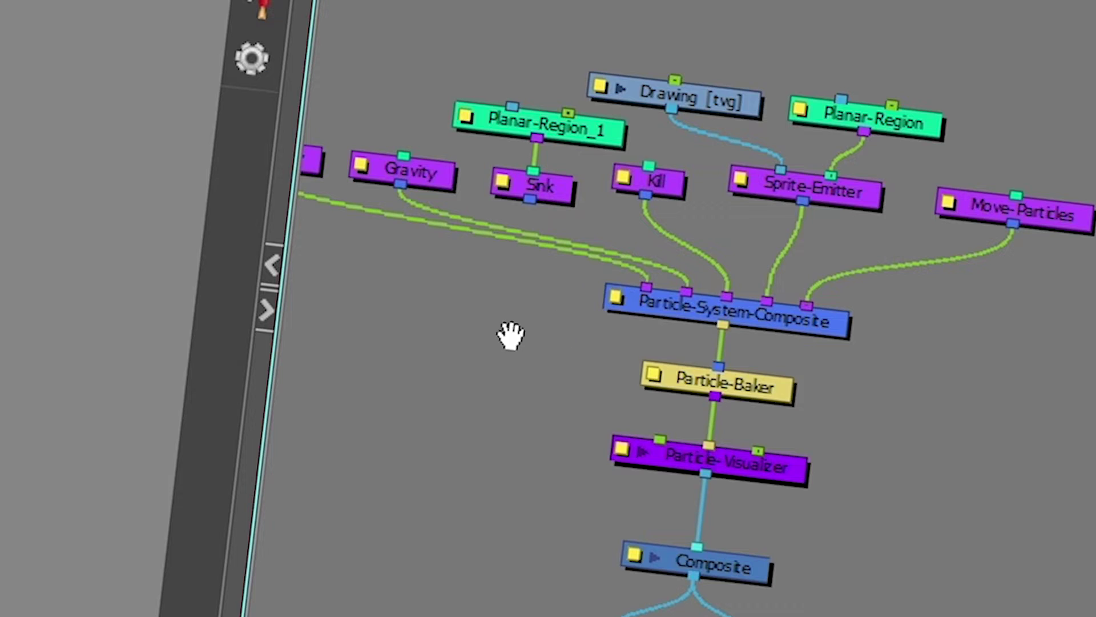
left_click_drag(760, 270, 806, 276)
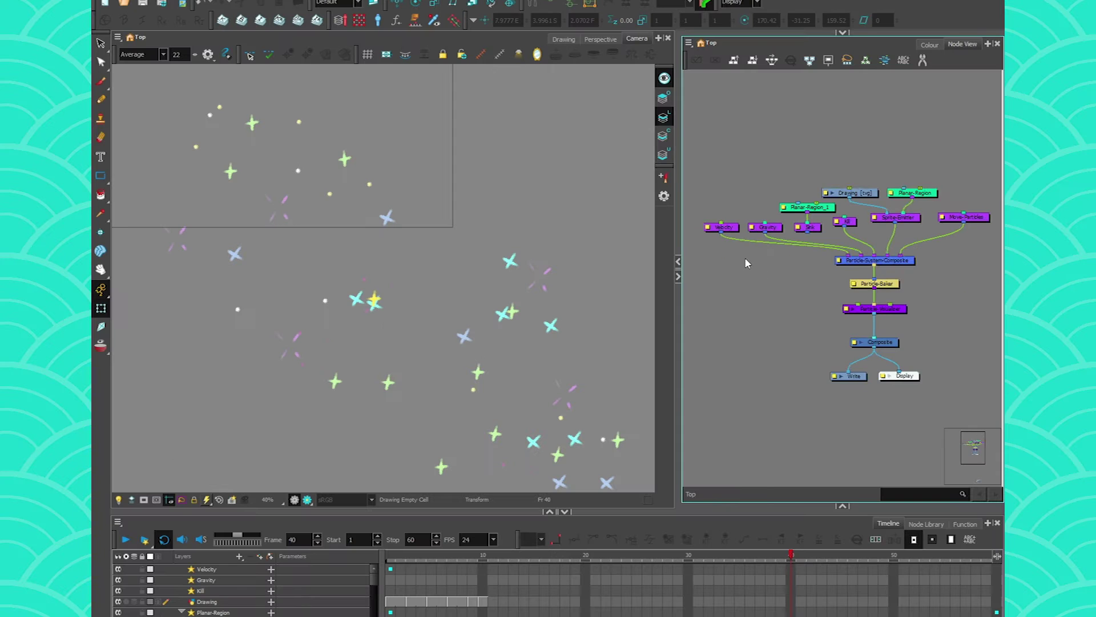
scroll(765, 266, "up", 2)
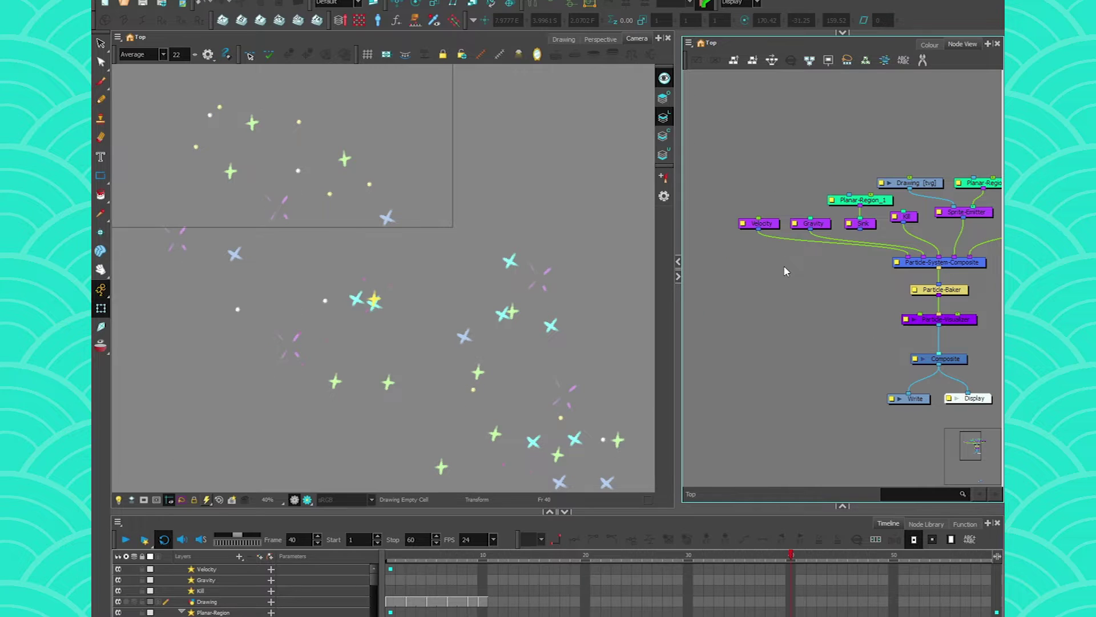
key("Tab")
type("boun")
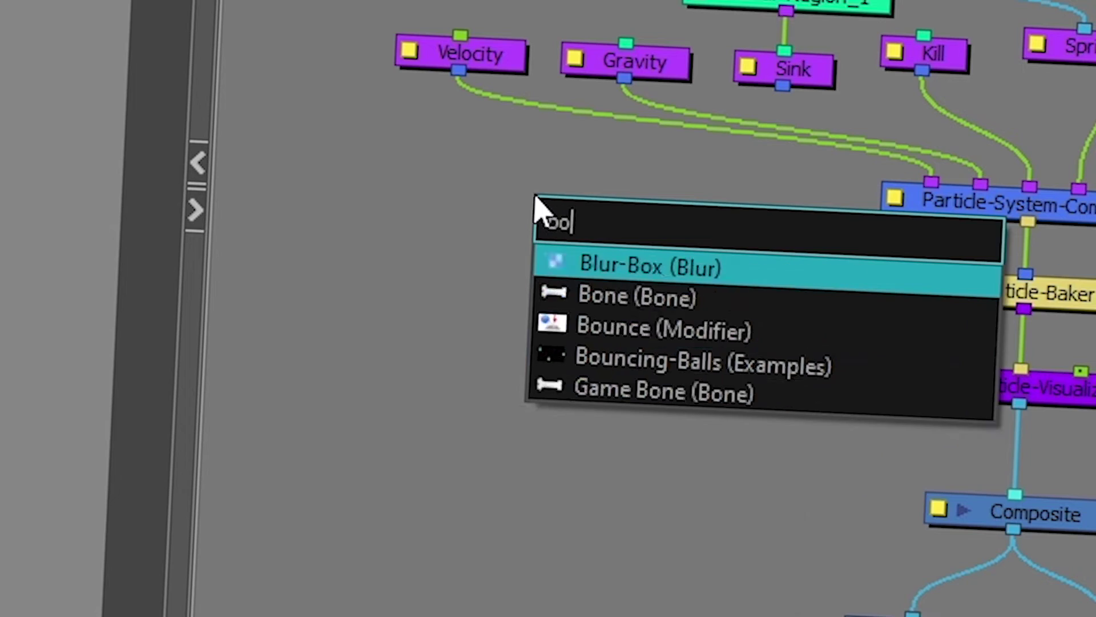
left_click(647, 271)
left_click_drag(814, 261, 896, 260)
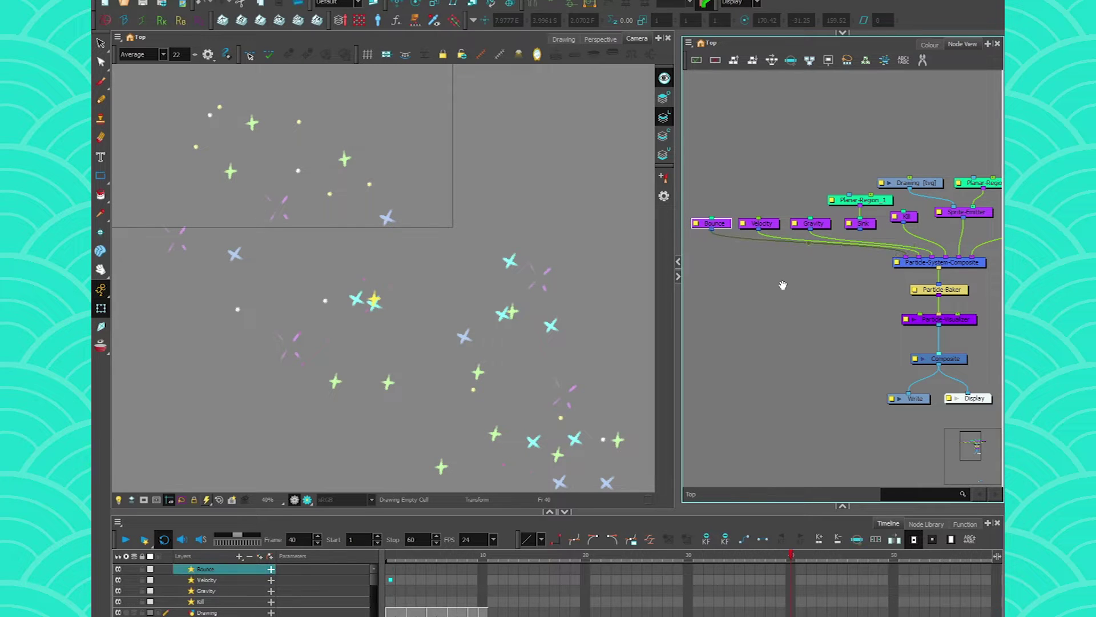
Play back the particle animation with the Bounce node connected and examine the node's region input.
scroll(811, 239, "up", 3)
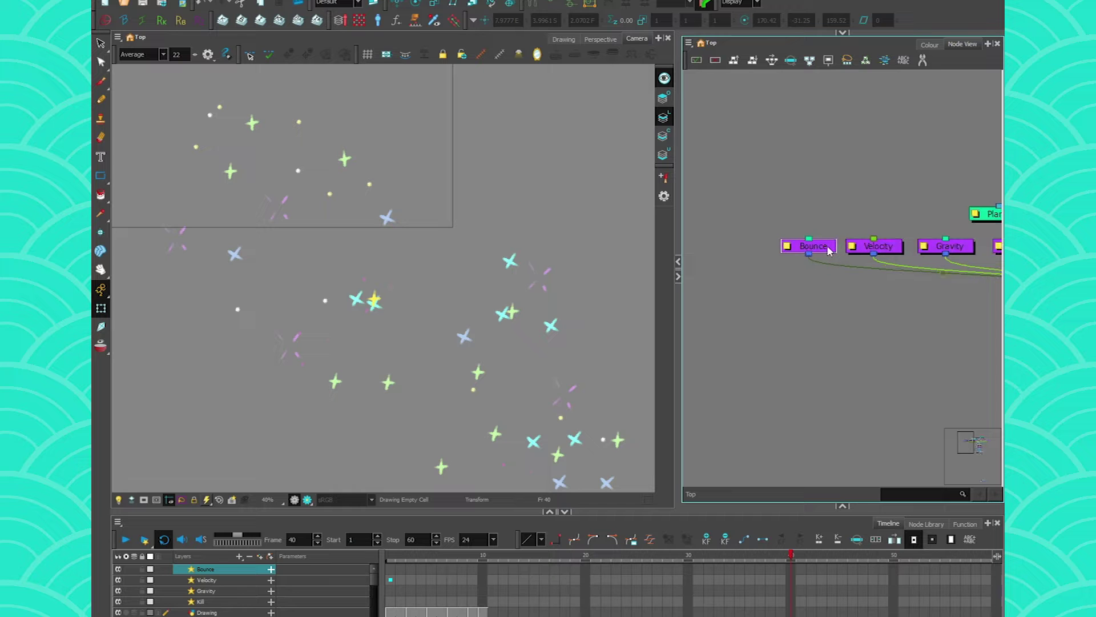
scroll(315, 249, "down", 4)
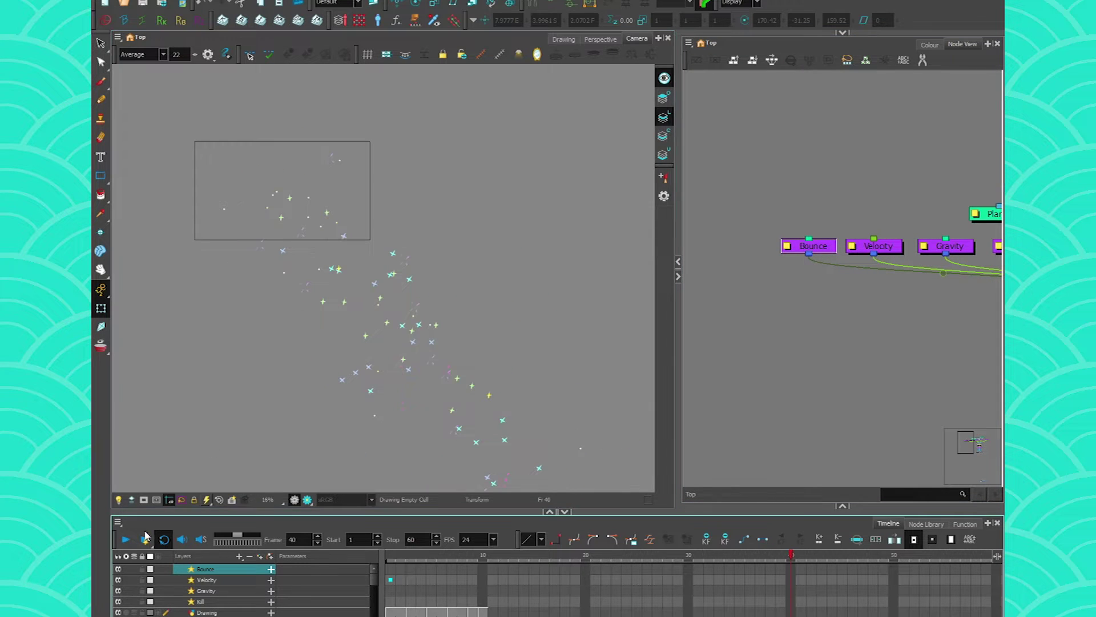
left_click(127, 544)
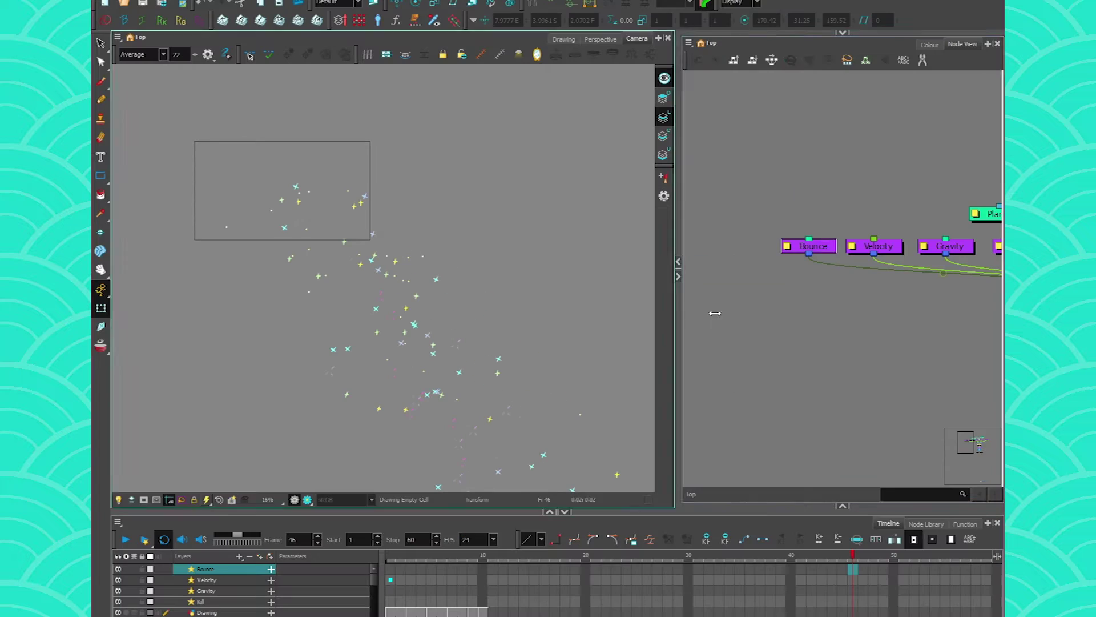
scroll(811, 234, "up", 3)
left_click_drag(805, 240, 805, 212)
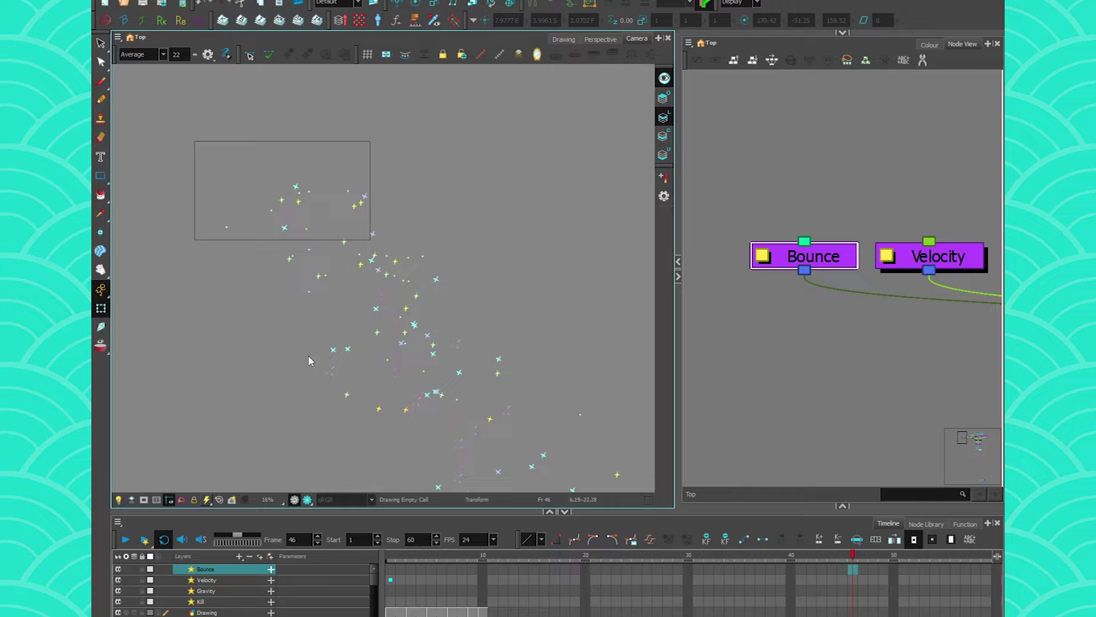
Shrink the Planar-Region that feeds the Sprite-Emitter to a small square near the centre of the camera frame.
scroll(854, 250, "down", 3)
left_click_drag(879, 232, 759, 254)
left_click_drag(982, 200, 763, 236)
left_click_drag(866, 215, 840, 210)
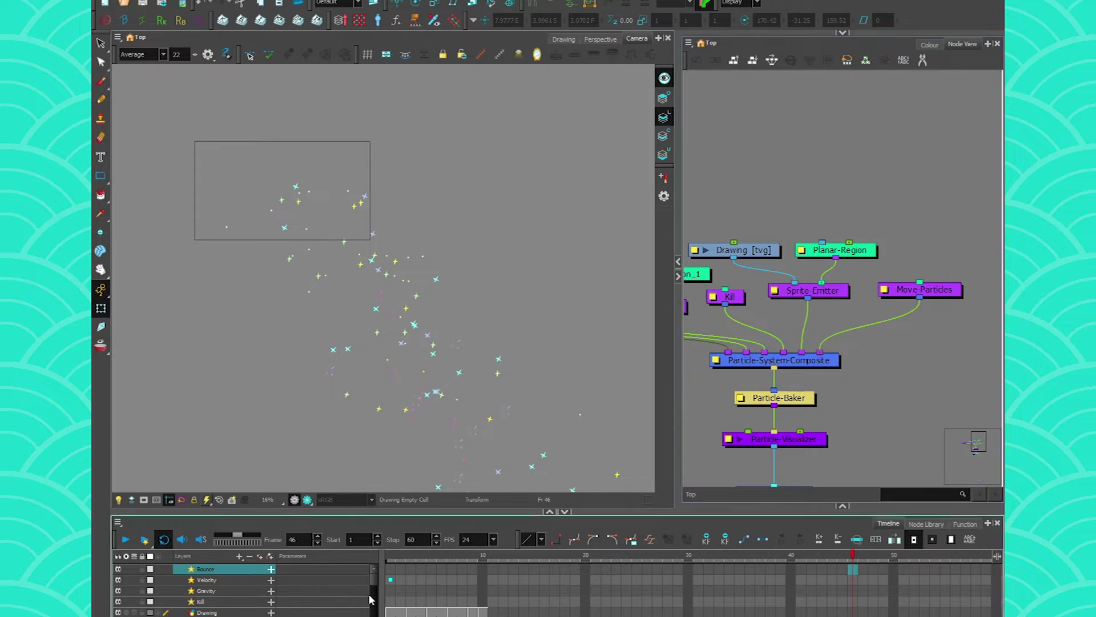
left_click(855, 255)
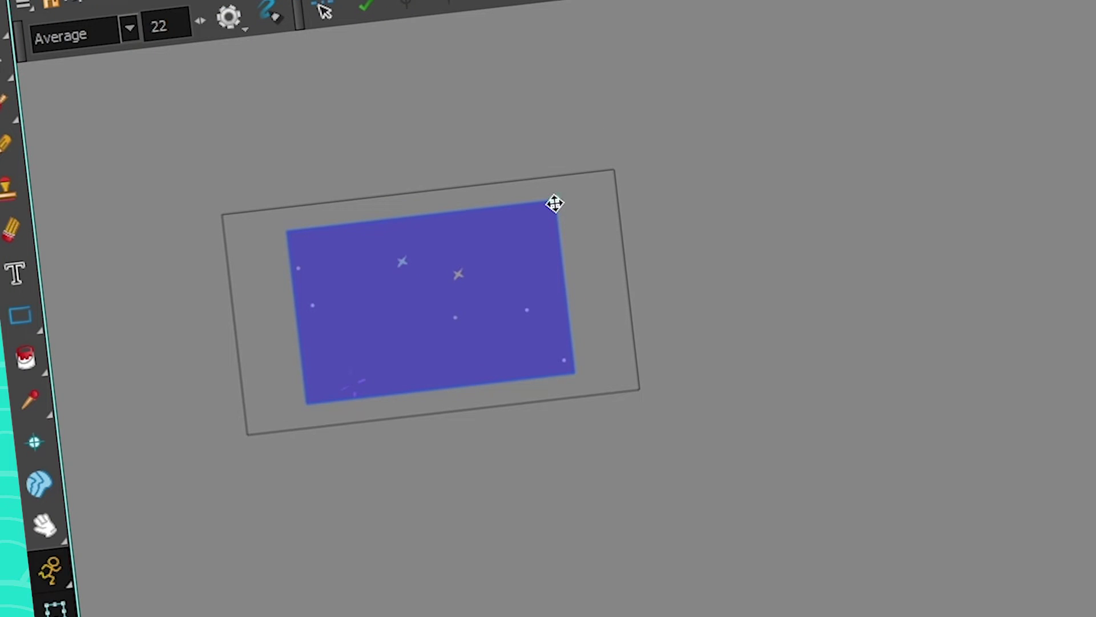
left_click_drag(554, 204, 441, 297)
left_click_drag(288, 187, 287, 184)
Play back the animation from the start several times to preview the particle stream, and return to frame 1.
left_click(126, 541)
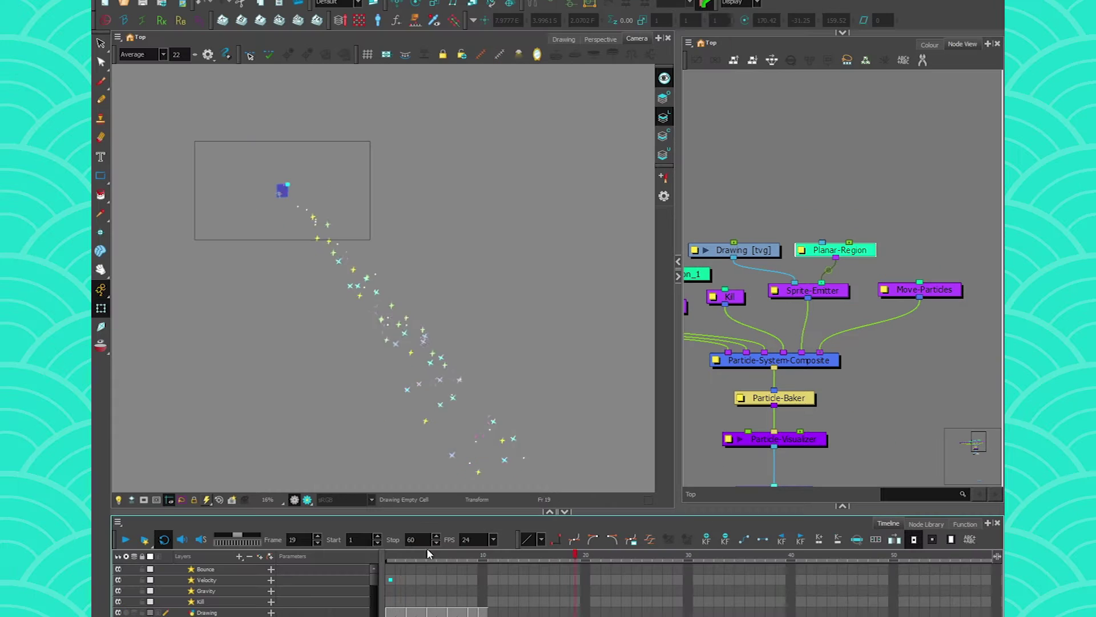
left_click(399, 555)
left_click(125, 540)
left_click(125, 540)
left_click(390, 554)
left_click(125, 540)
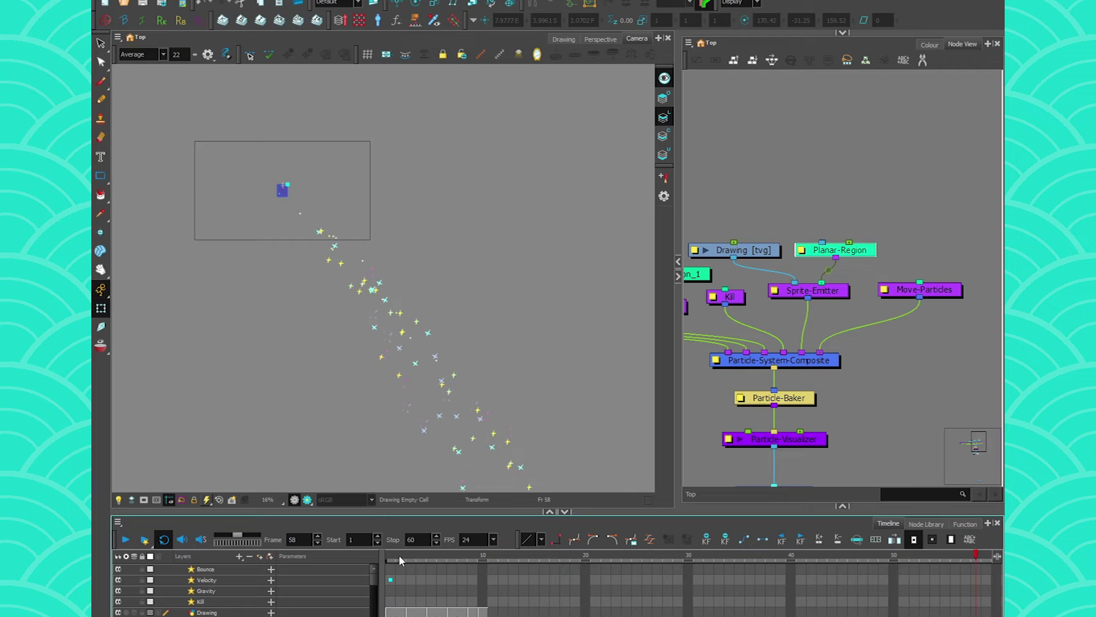
left_click_drag(399, 555, 390, 557)
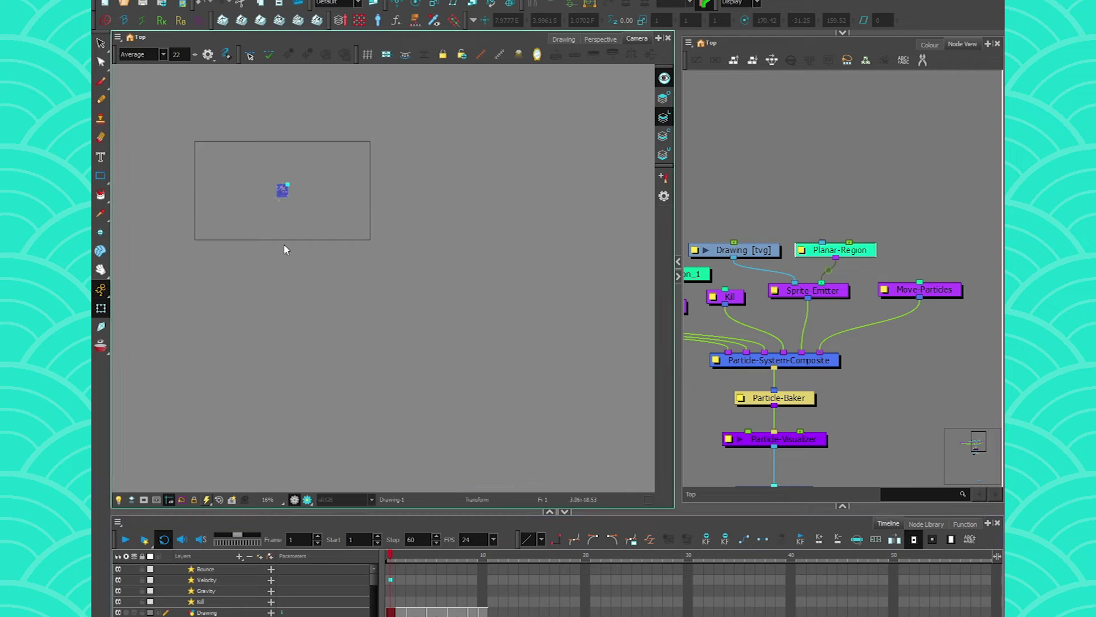
Add a Planar Region node above the Bounce node and connect it to the Bounce node's region input.
double_click(742, 400)
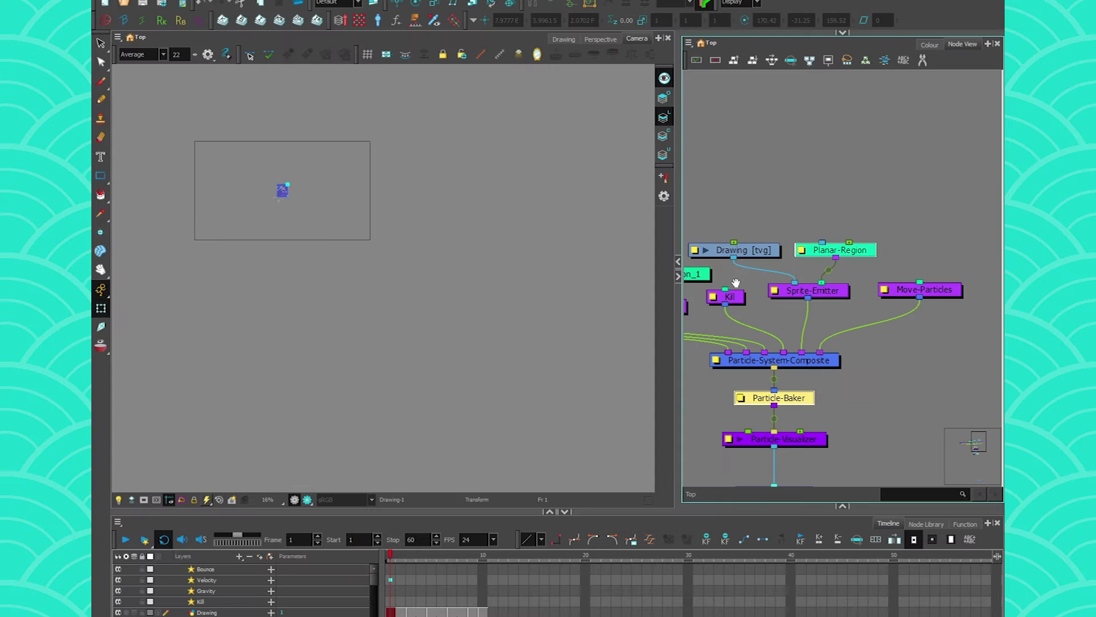
left_click_drag(738, 283, 976, 260)
left_click_drag(832, 269, 924, 251)
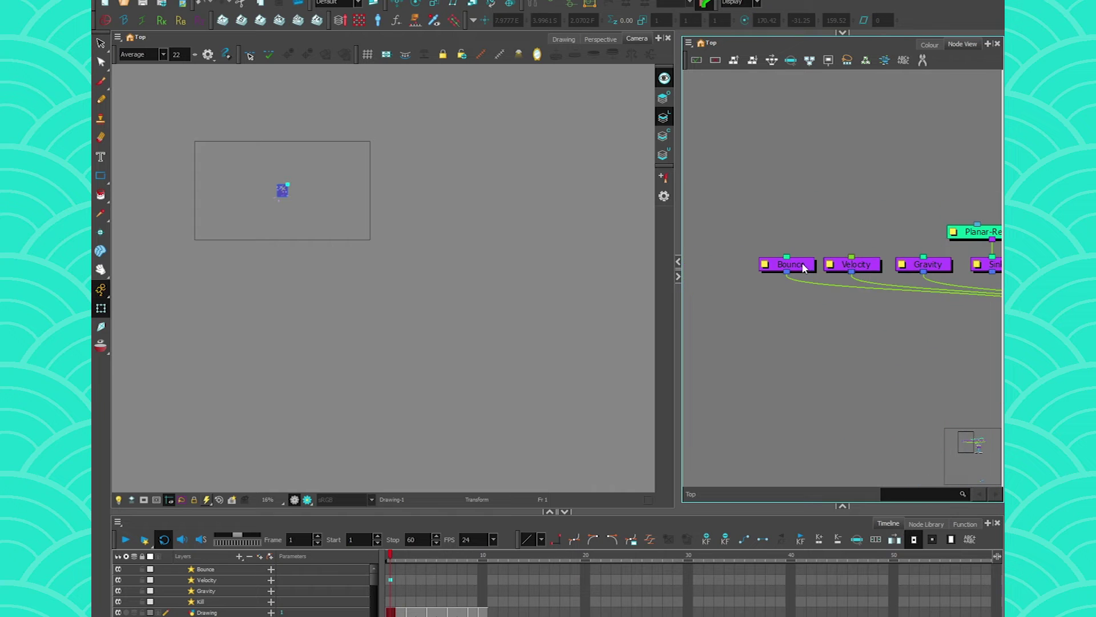
left_click(804, 266)
left_click(820, 234)
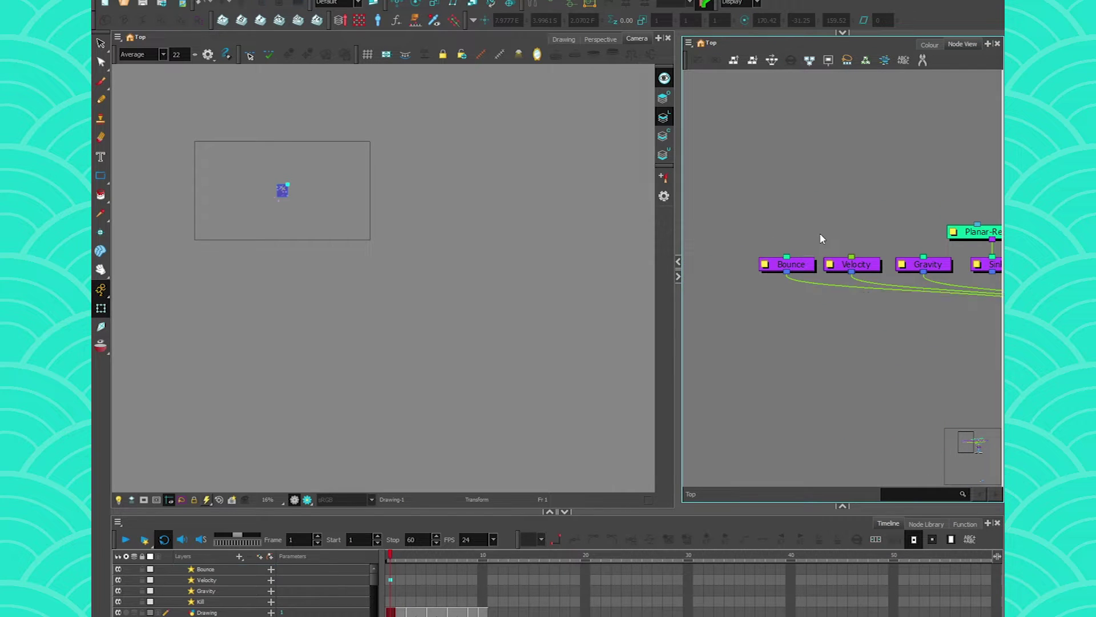
key("Tab")
type("plan")
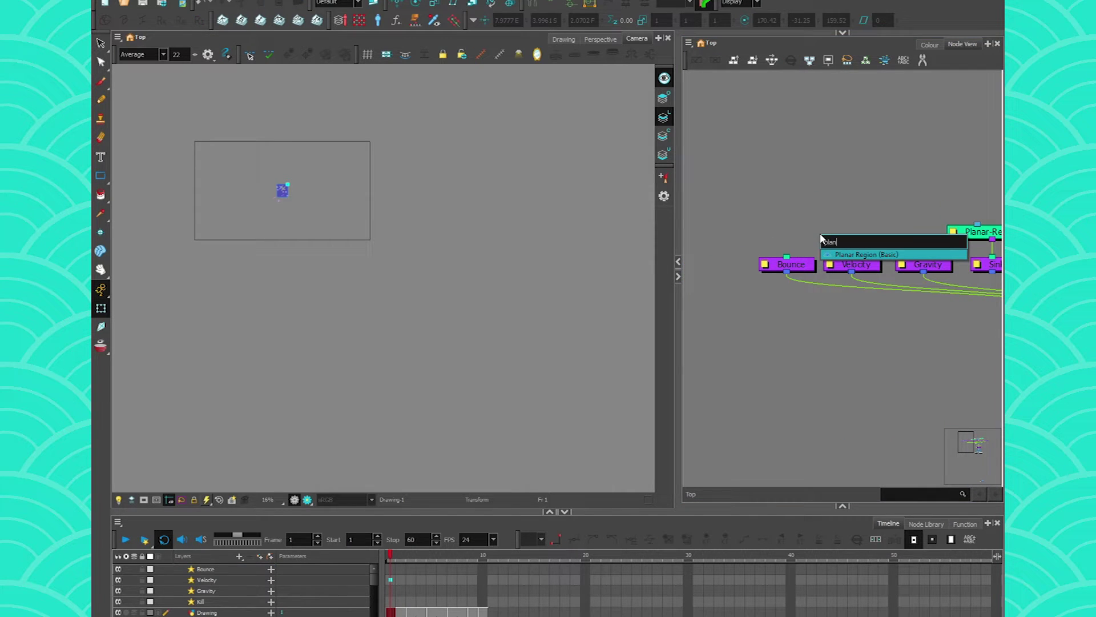
left_click(861, 256)
left_click_drag(865, 232, 815, 208)
double_click(751, 205)
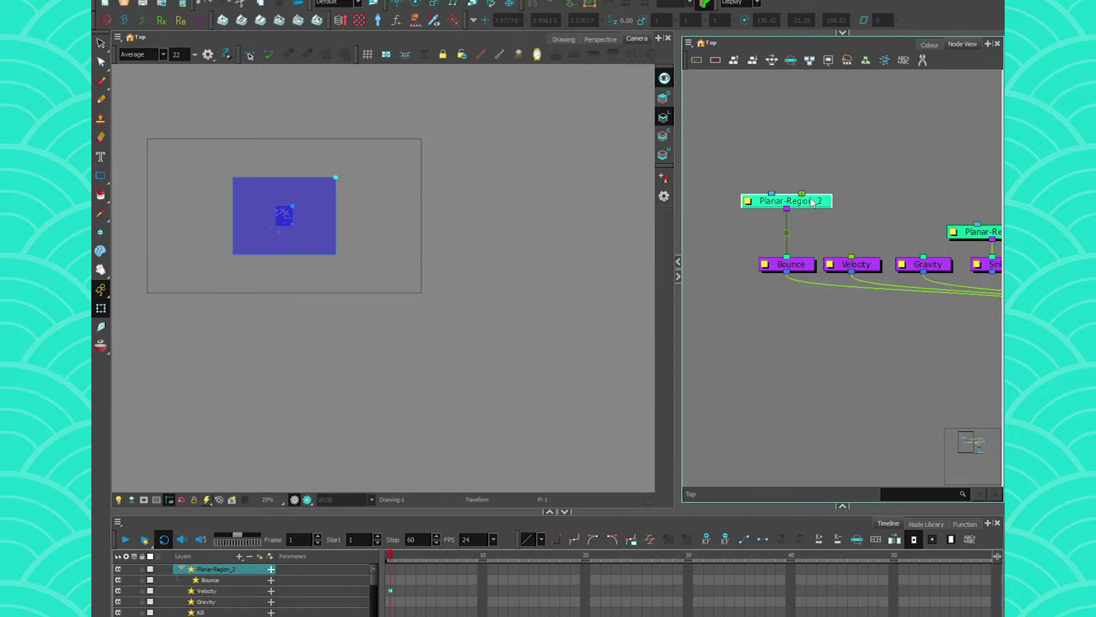
Add a parent peg to the Bounce node's planar region and enable 3D in the peg's properties.
key("ctrl+p")
left_click_drag(745, 126, 760, 169)
left_click(765, 160)
left_click(673, 277)
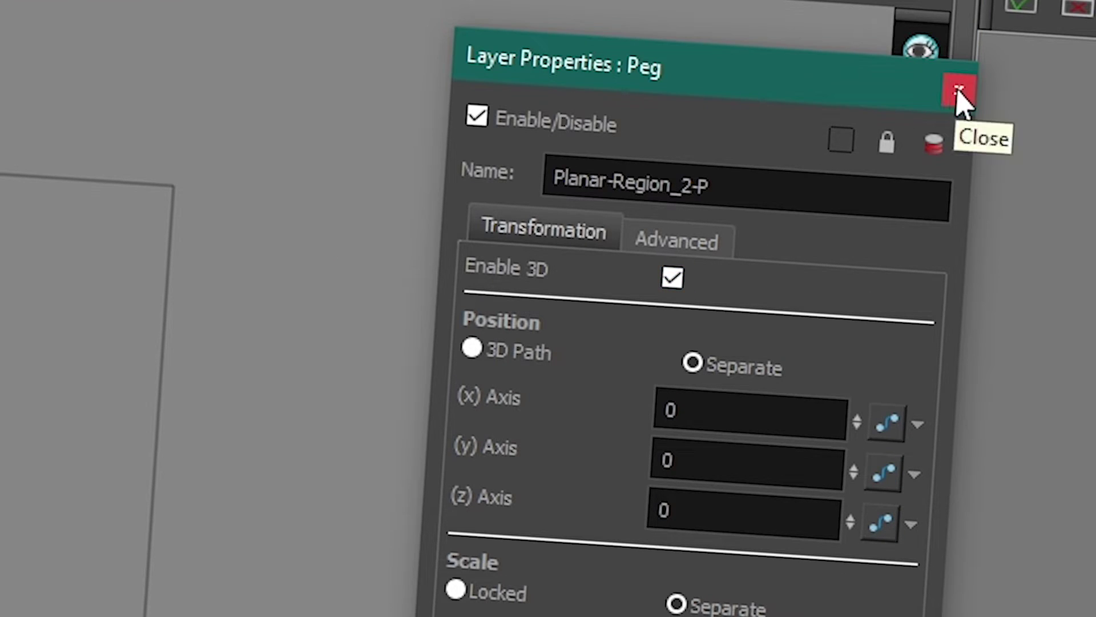
left_click(958, 92)
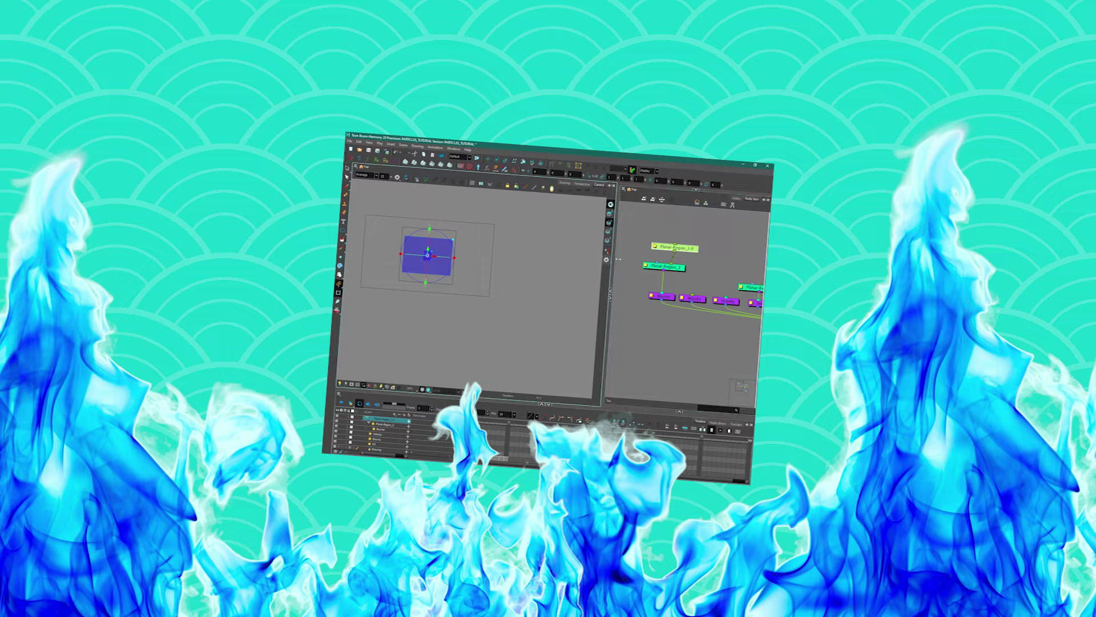
mouse_move(686, 251)
left_mouse_down()
mouse_move(677, 262)
mouse_move(683, 254)
left_mouse_up()
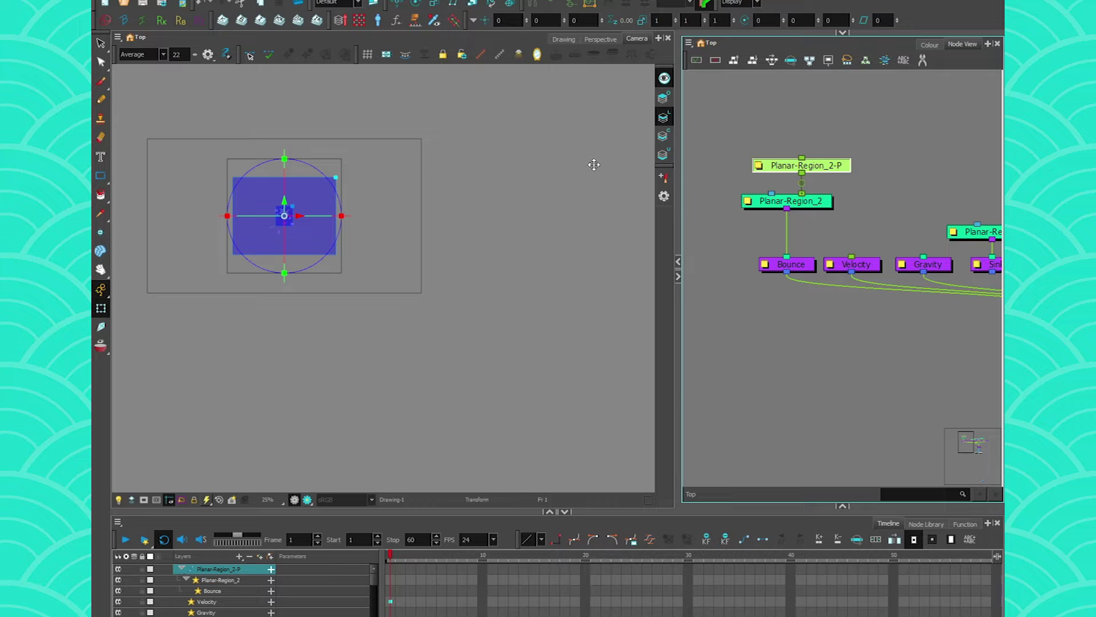
Rotate the bounce region's peg about -83 degrees around its Y axis and move it away from the emitter, toward the particles' path.
left_click_drag(324, 216, 242, 222)
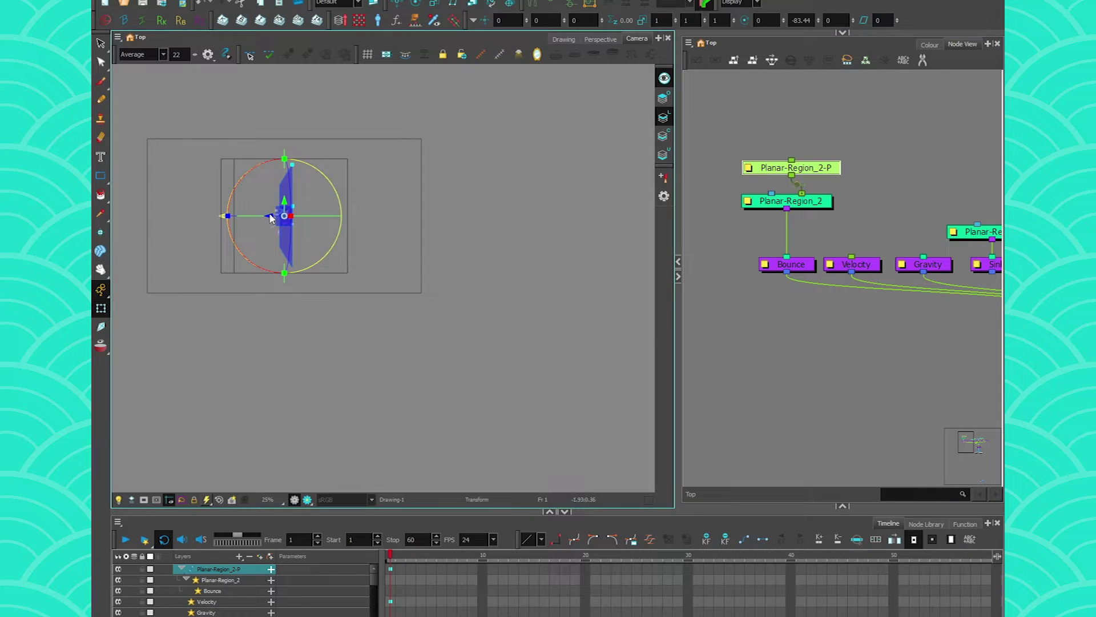
mouse_move(271, 218)
left_mouse_down()
mouse_move(439, 210)
mouse_move(442, 289)
left_mouse_up()
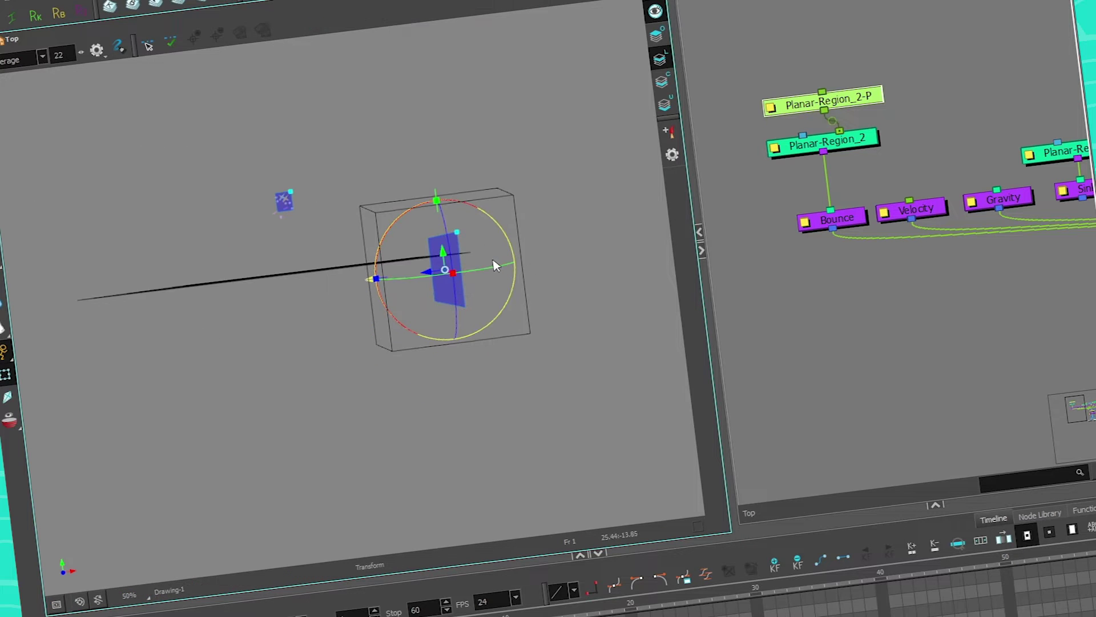
left_click_drag(451, 252, 487, 399)
Lower the bounce region's peg vertically to the level of the particle stream and rotate it to face the particles.
key("ctrl+alt+space")
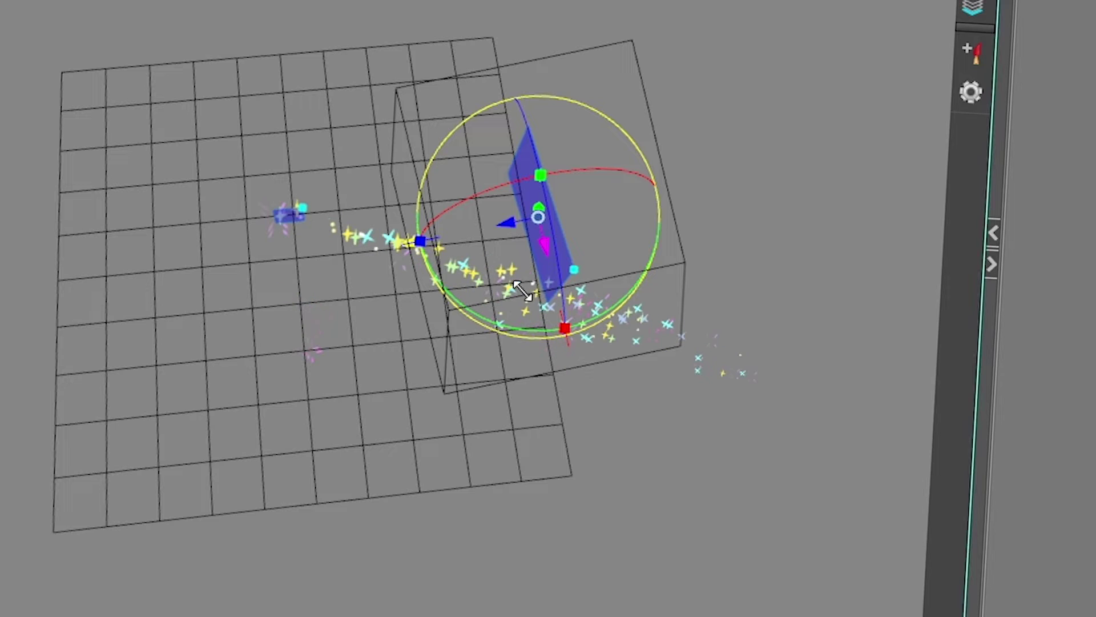
scroll(525, 250, "up", 2)
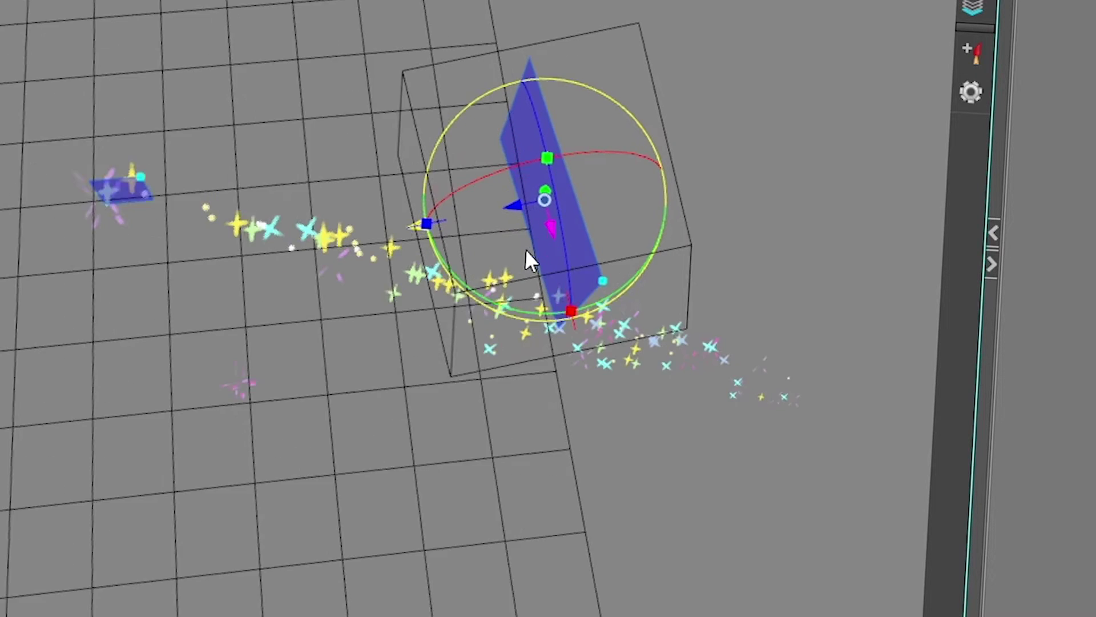
scroll(526, 249, "up", 1)
left_click_drag(553, 237, 550, 152)
key("ctrl+alt+space")
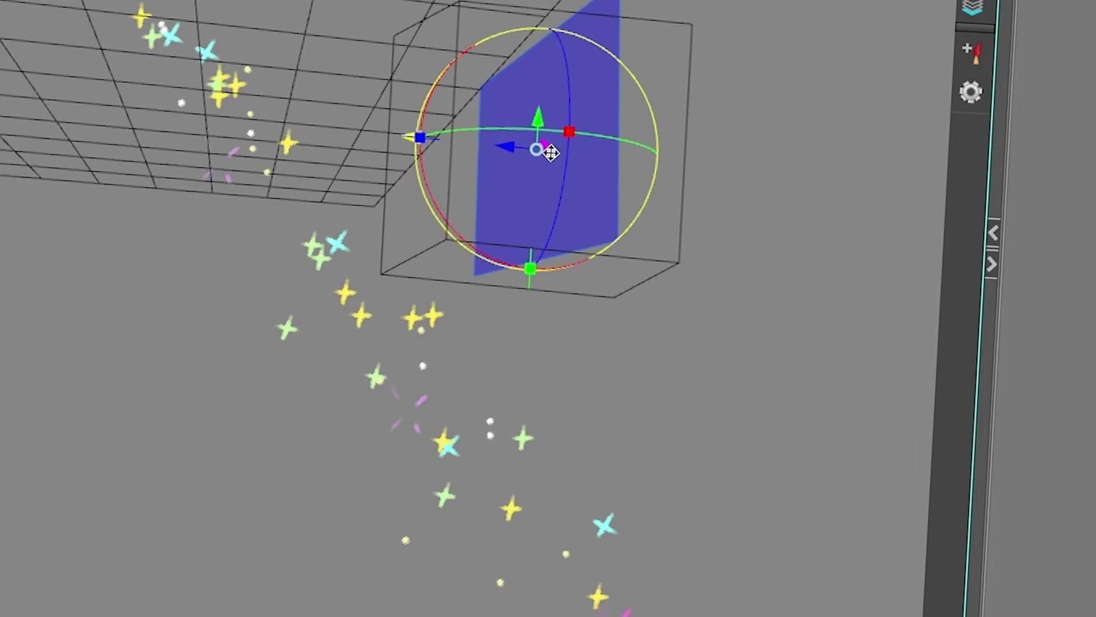
left_click(530, 313)
key("ctrl+z")
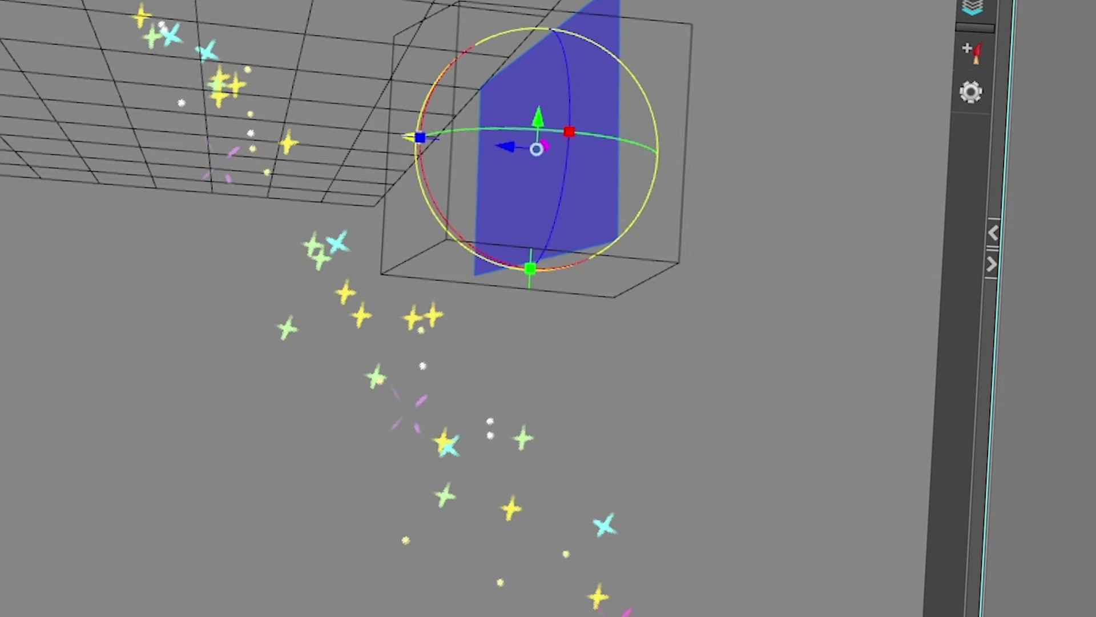
left_click_drag(540, 120, 434, 312)
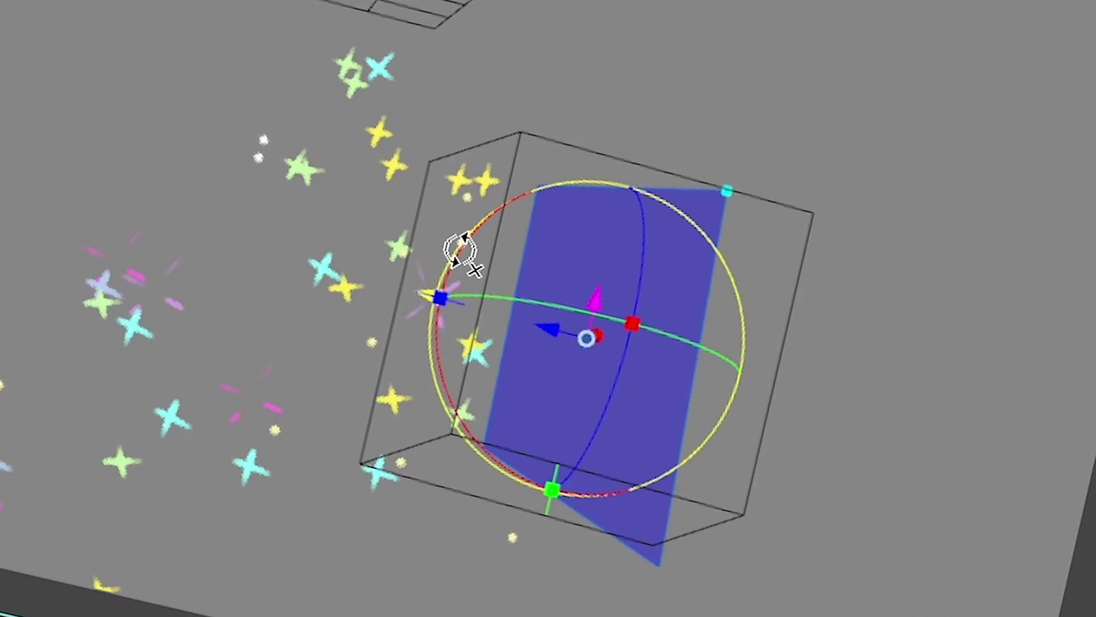
left_click_drag(461, 249, 536, 156)
Enlarge the bounce planar region by pulling its corner outward so it covers more of the particle stream's path.
left_click_drag(580, 396, 567, 562)
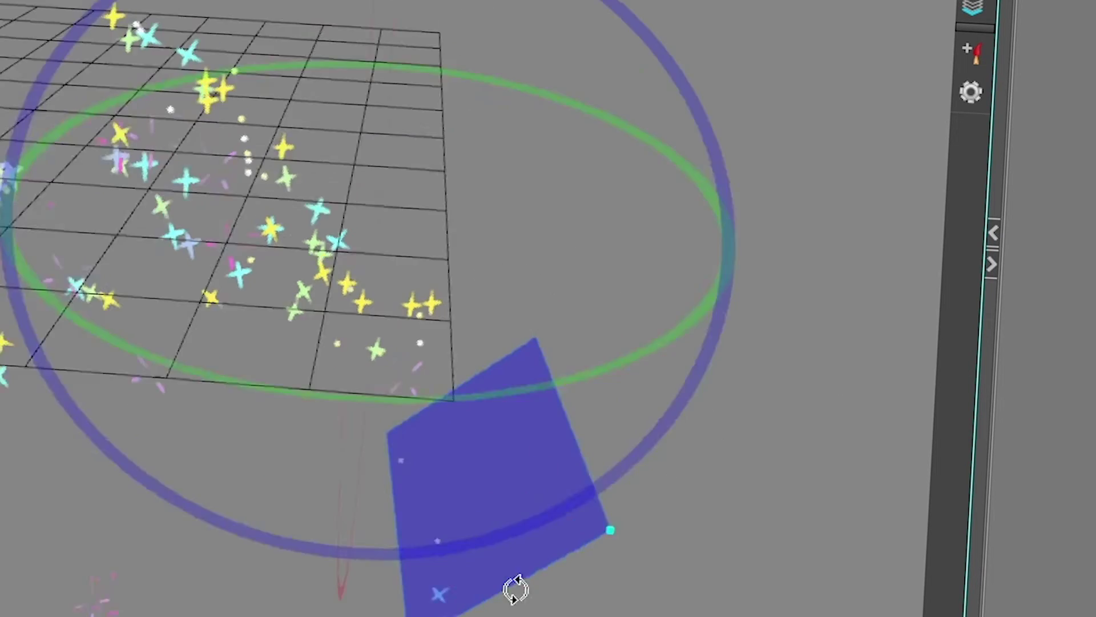
left_click_drag(516, 588, 643, 602)
left_click(582, 318)
left_click_drag(553, 297, 479, 285)
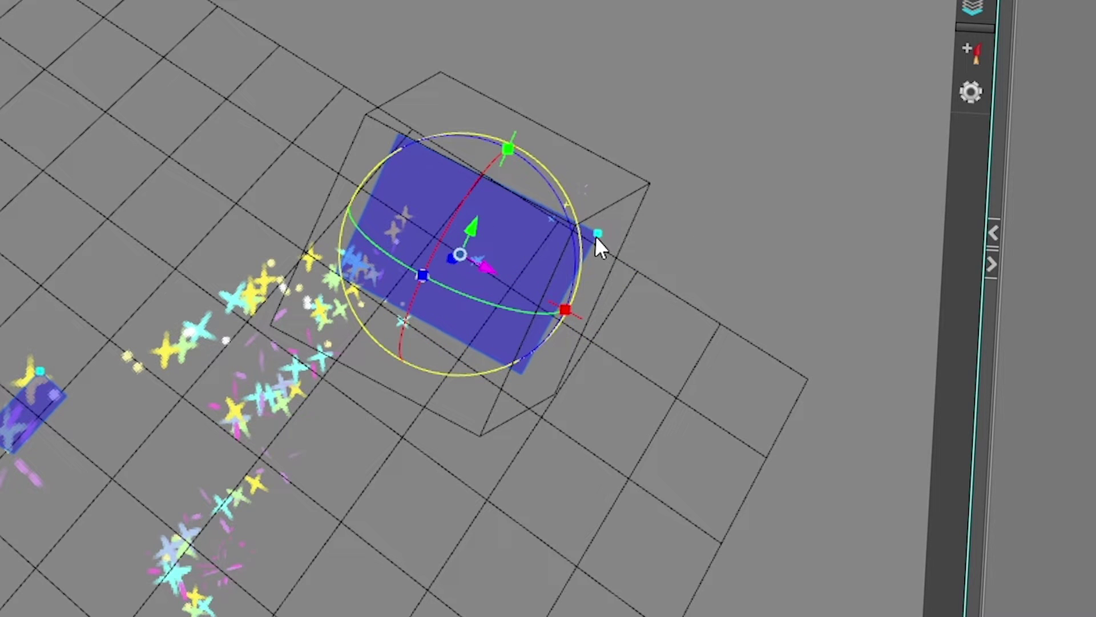
left_click_drag(596, 234, 806, 180)
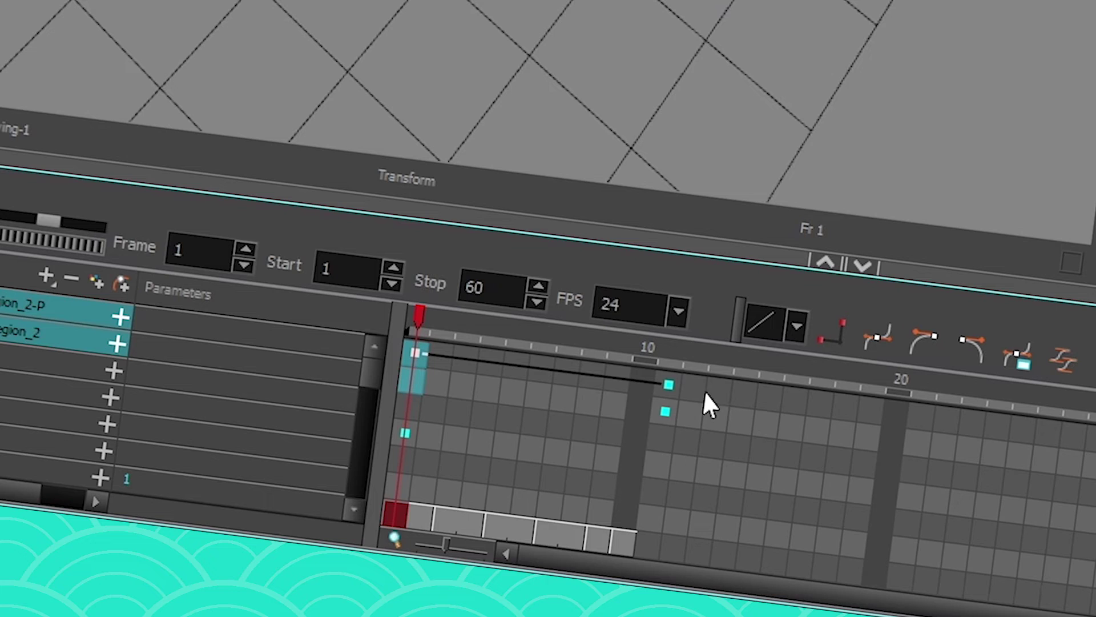
Move the keyframes of the bounce planar region and its peg to frame 1, and play back the particle animation.
left_click_drag(493, 569, 493, 579)
left_click_drag(666, 411, 414, 394)
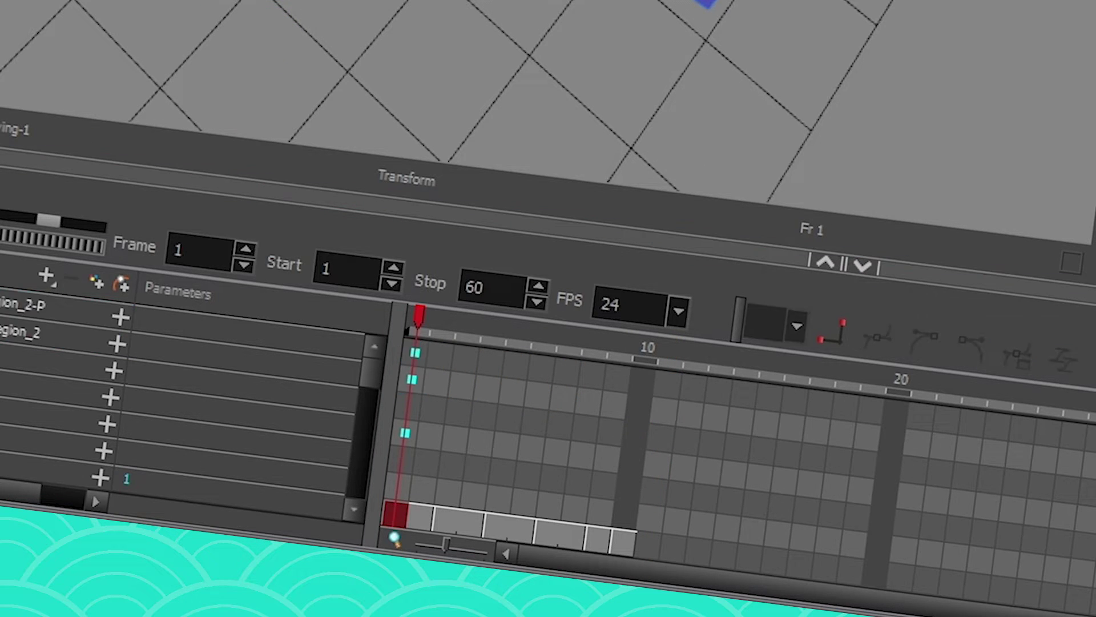
left_click(126, 541)
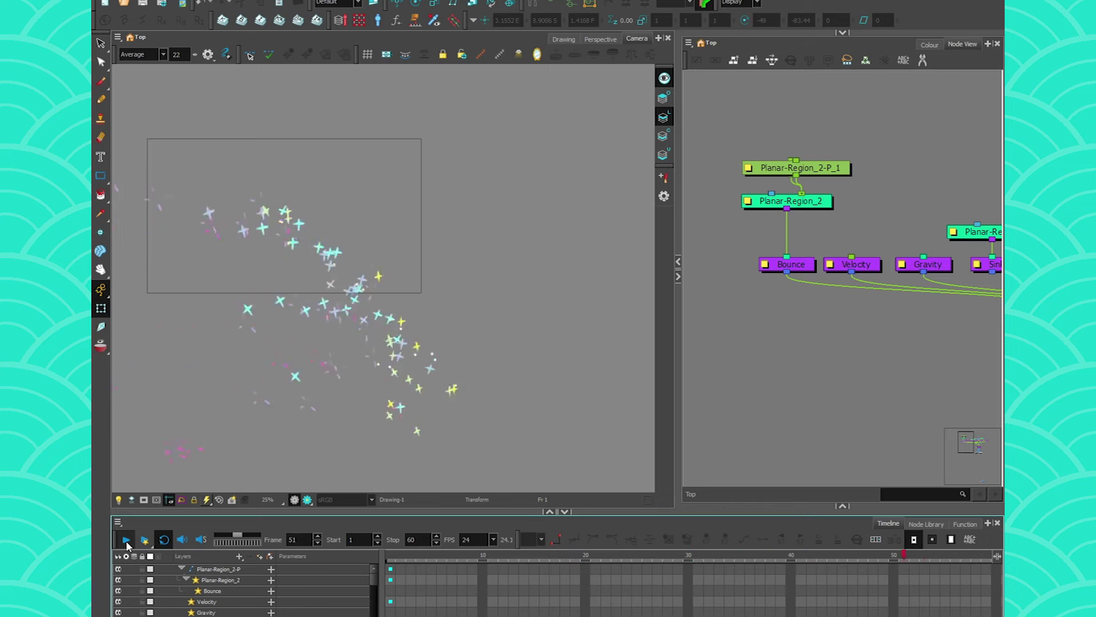
left_click(127, 541)
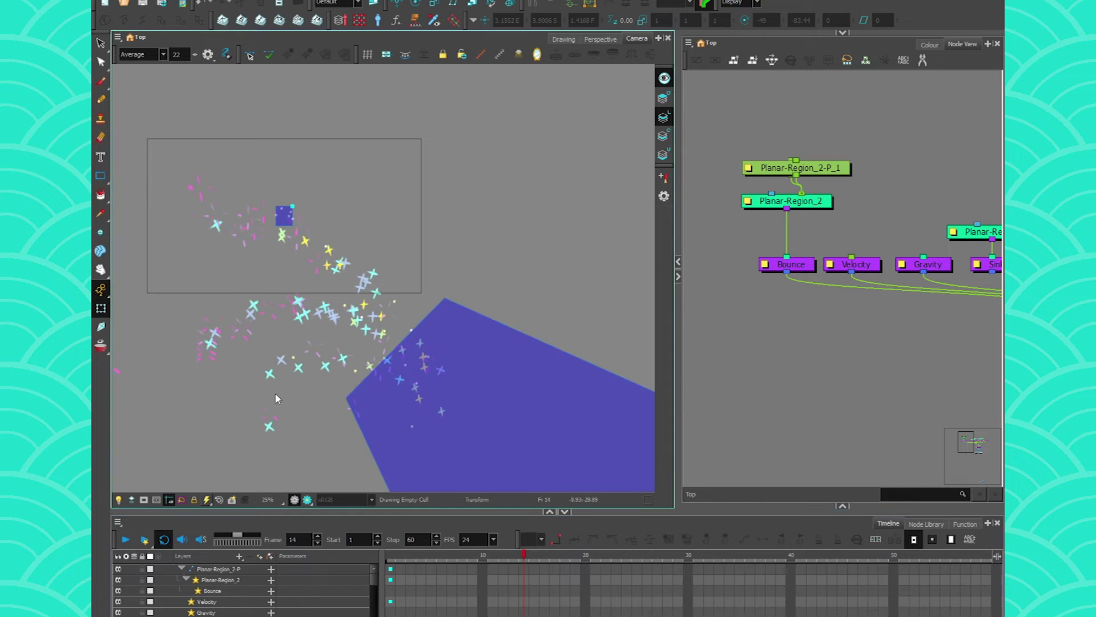
Set the Bounce node's friction to 2.
double_click(766, 267)
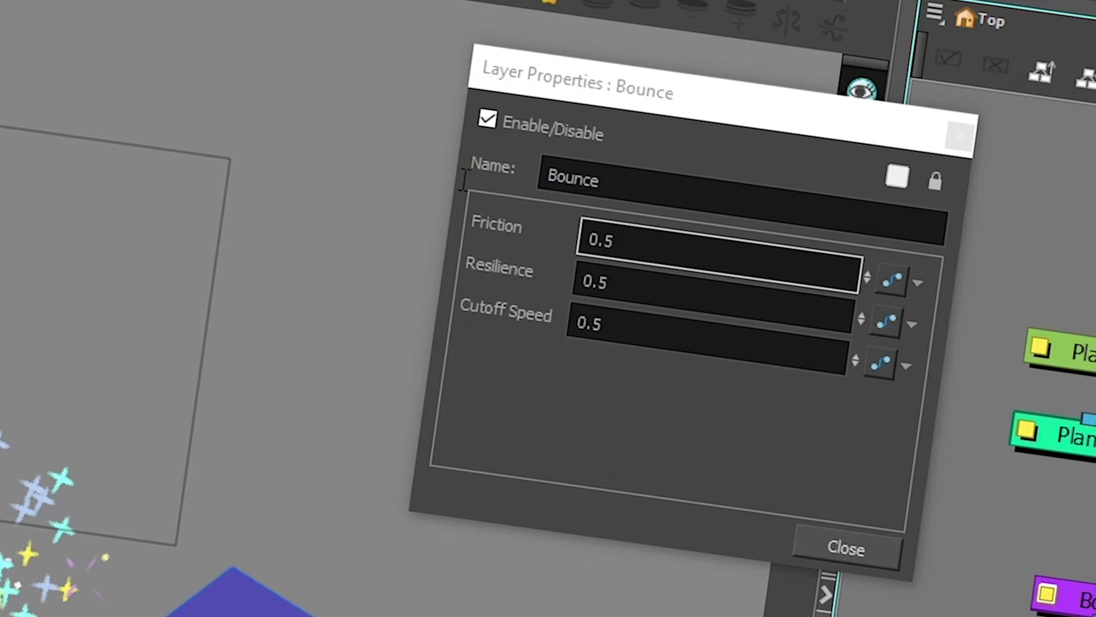
left_click(622, 228)
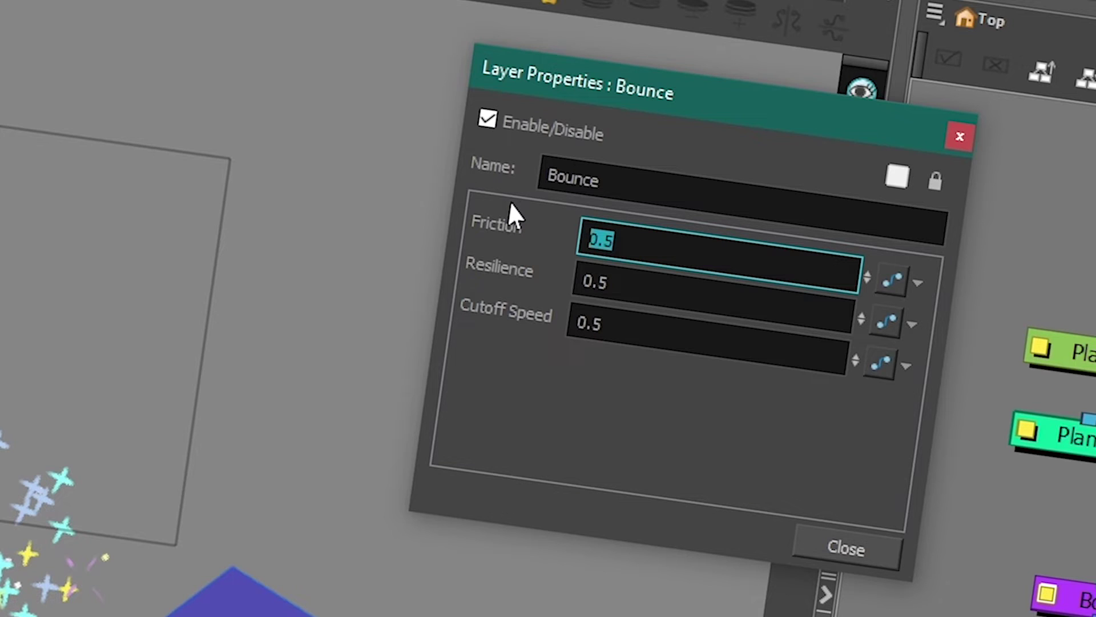
type("5")
key("BackSpace")
type("2")
key("Tab")
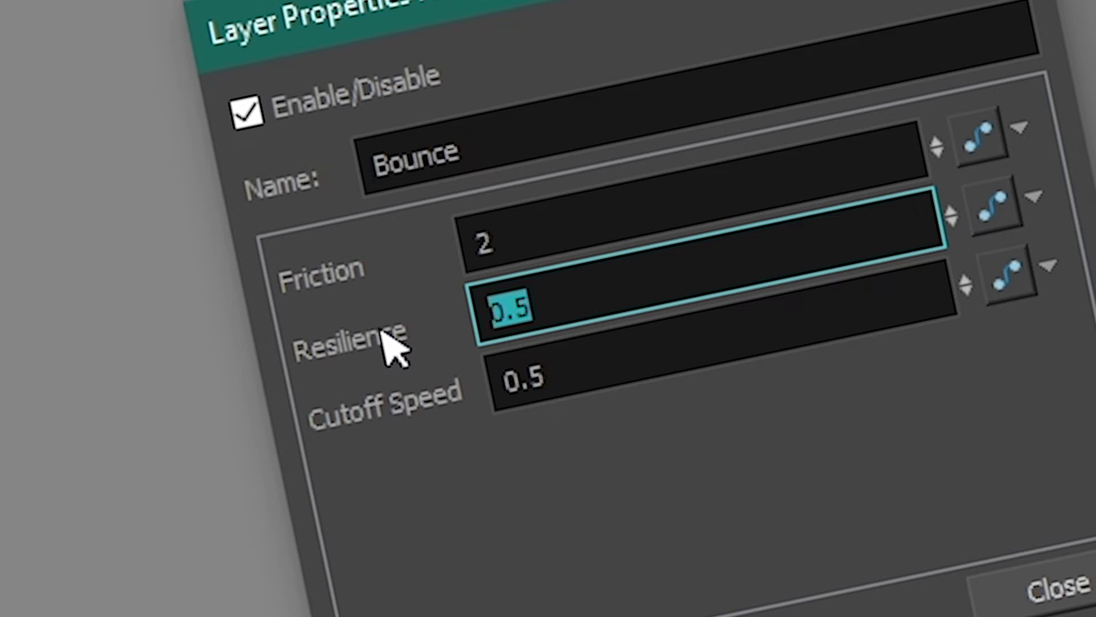
Try a resilience of 1 on the Bounce node and check how far the rebounding particles travel during playback.
type("0")
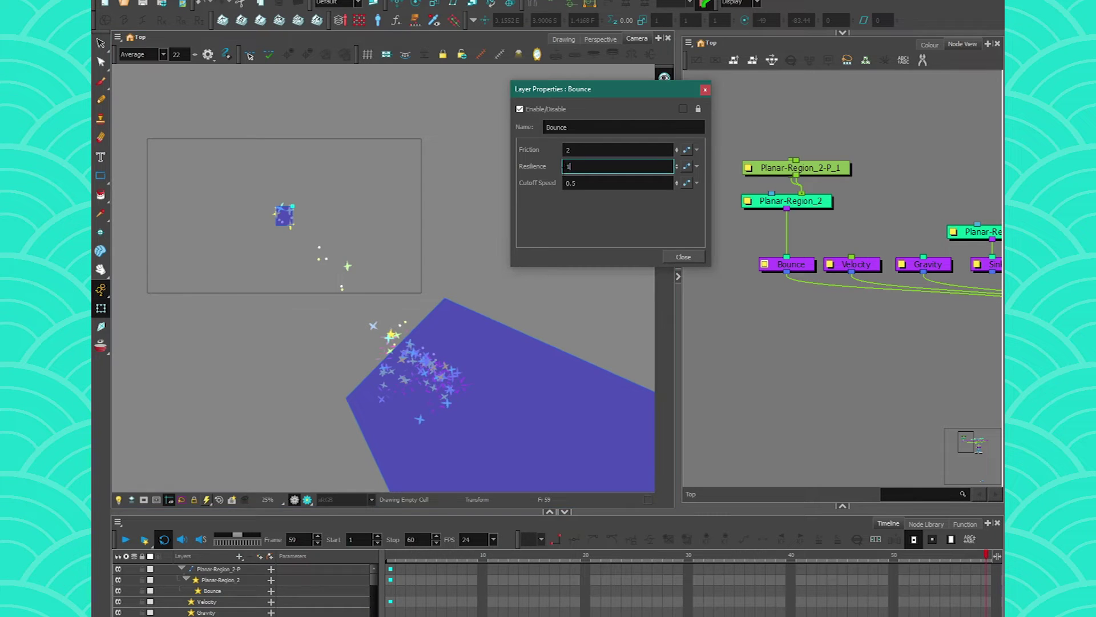
key("Return")
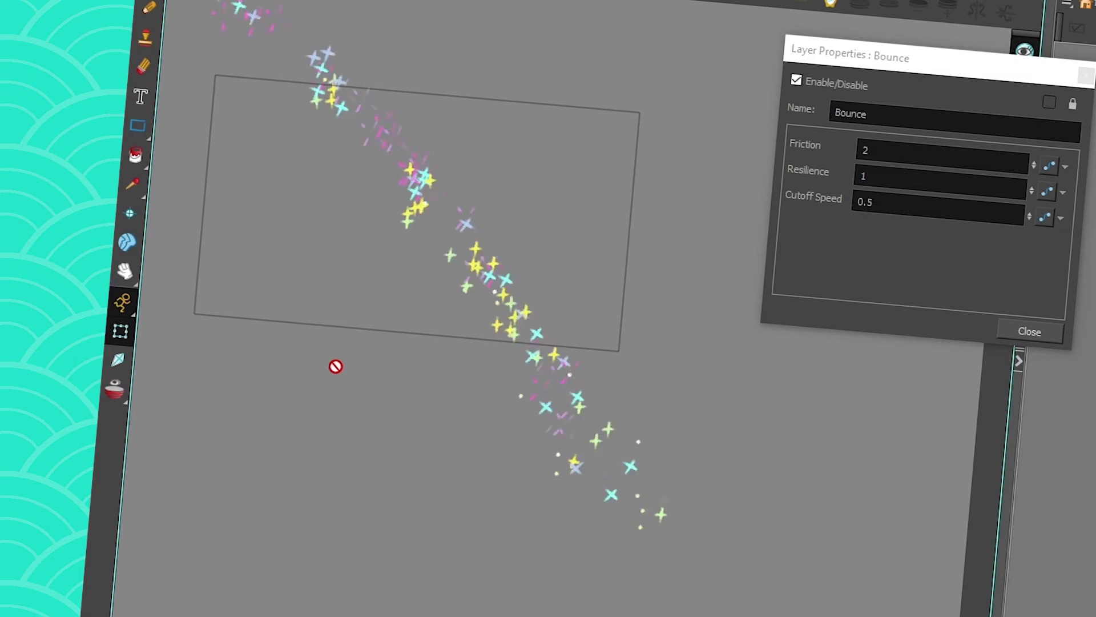
scroll(231, 296, "down", 2)
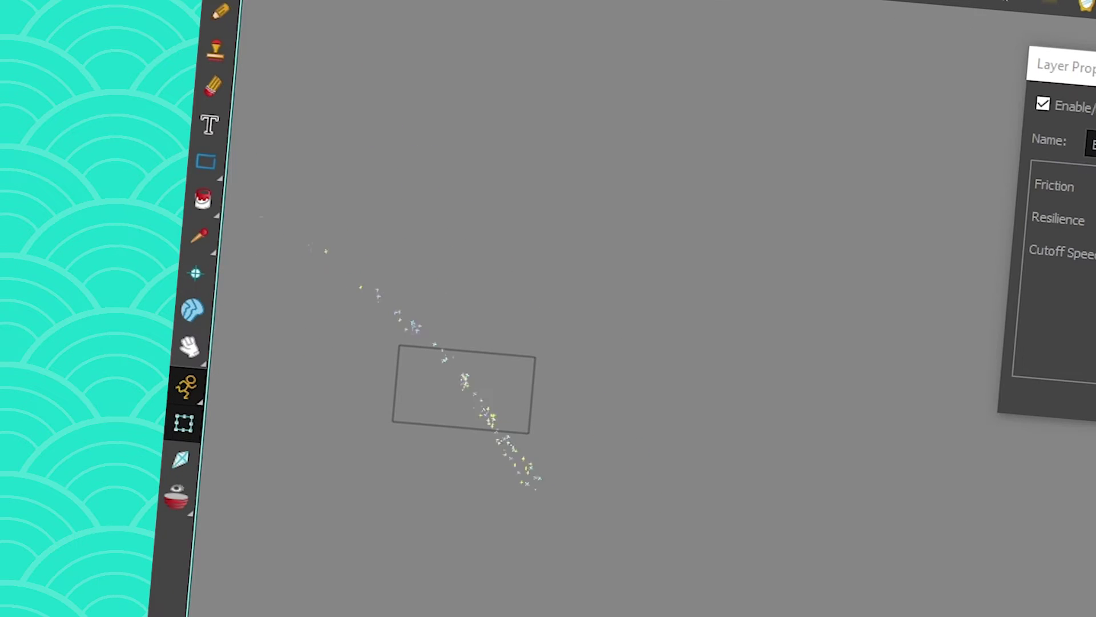
scroll(188, 280, "up", 5)
scroll(321, 261, "down", 1)
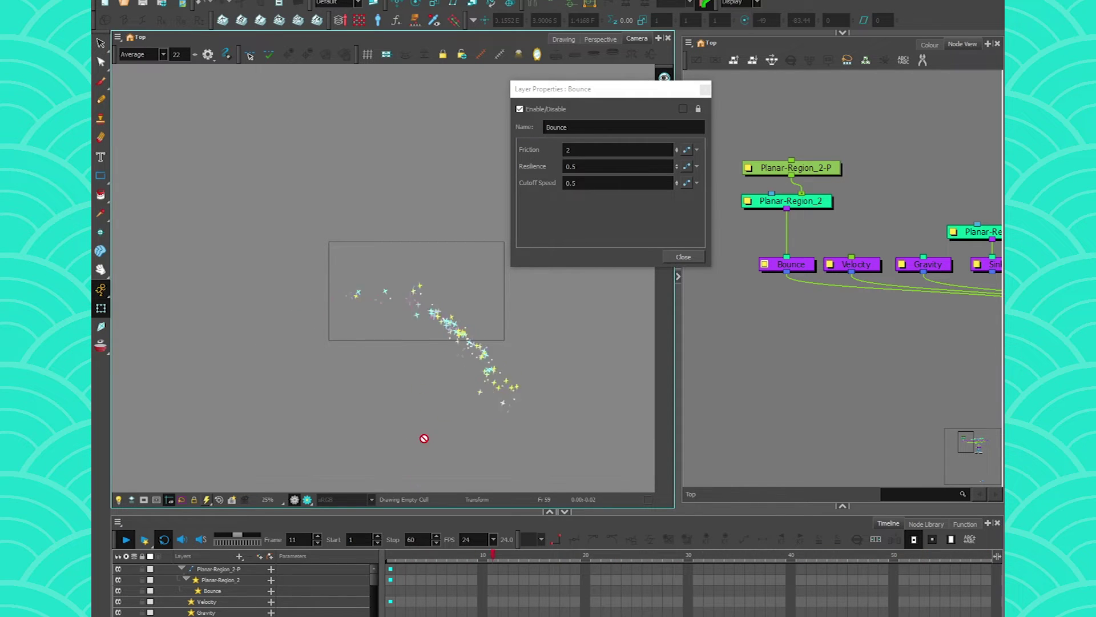
Set the Bounce node's cutoff speed to 5 and close its properties.
left_click_drag(584, 183, 541, 196)
type("0.")
key("BackSpace")
key("BackSpace")
type("5")
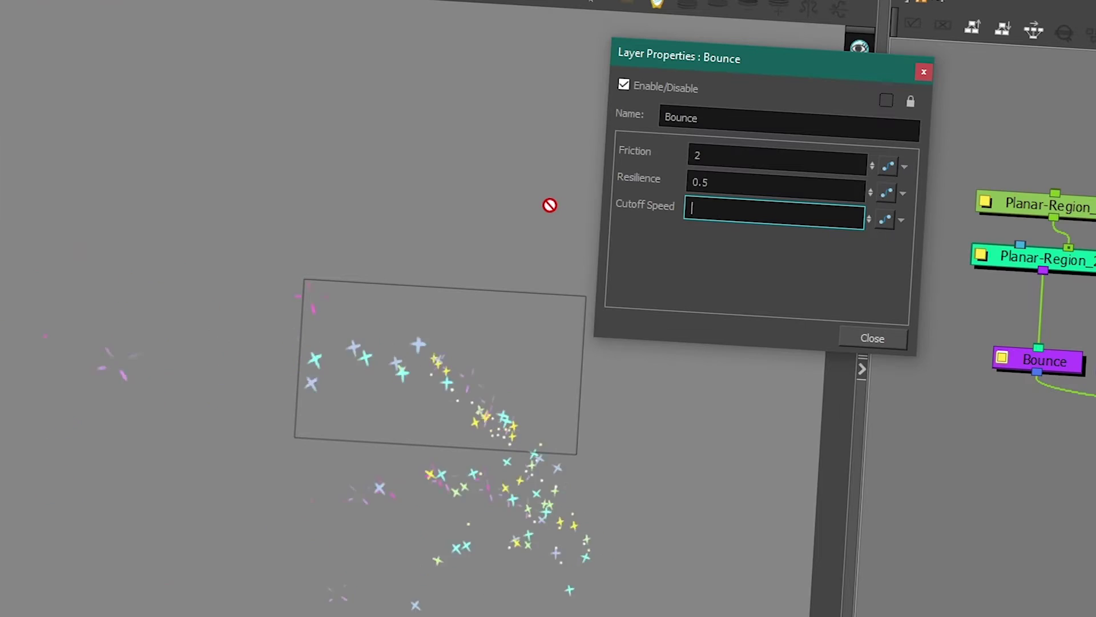
key("BackSpace")
type("0.5")
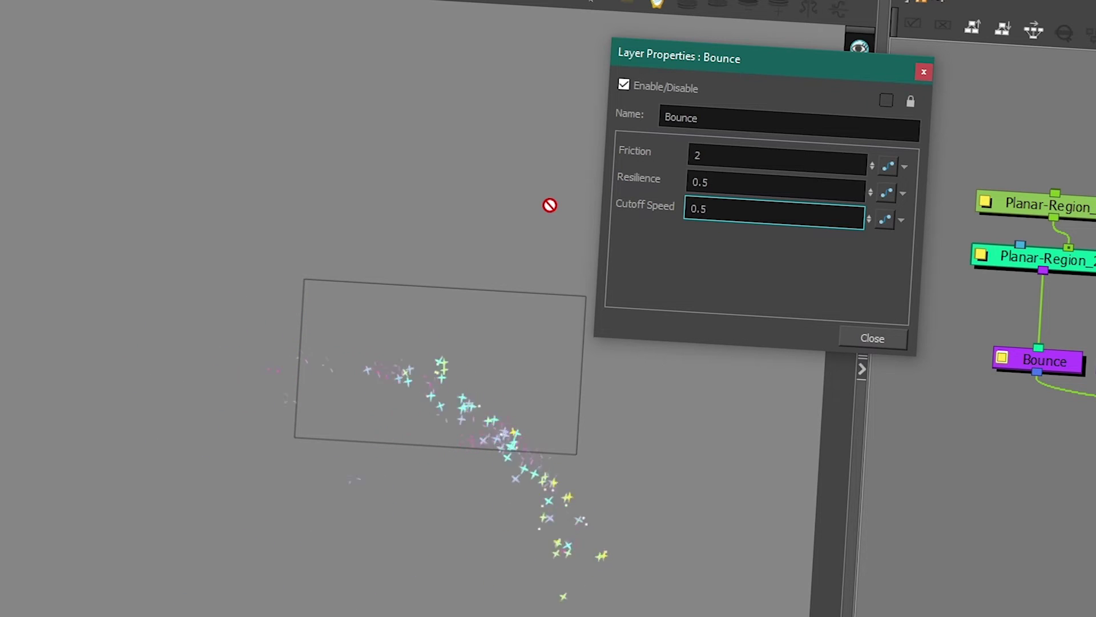
key("Left")
key("BackSpace")
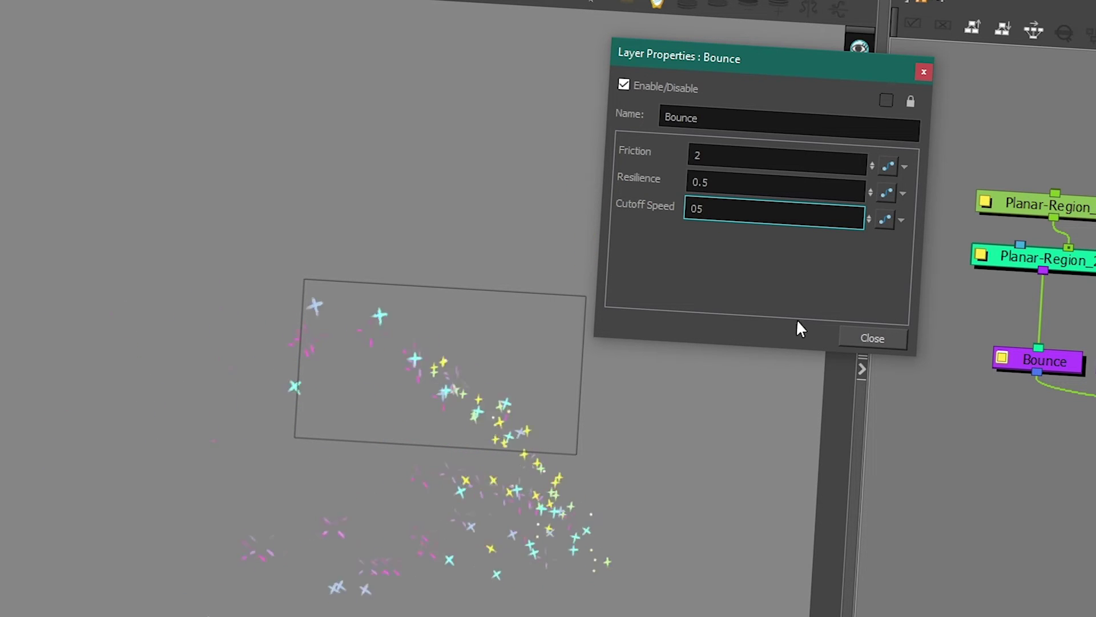
left_click(872, 337)
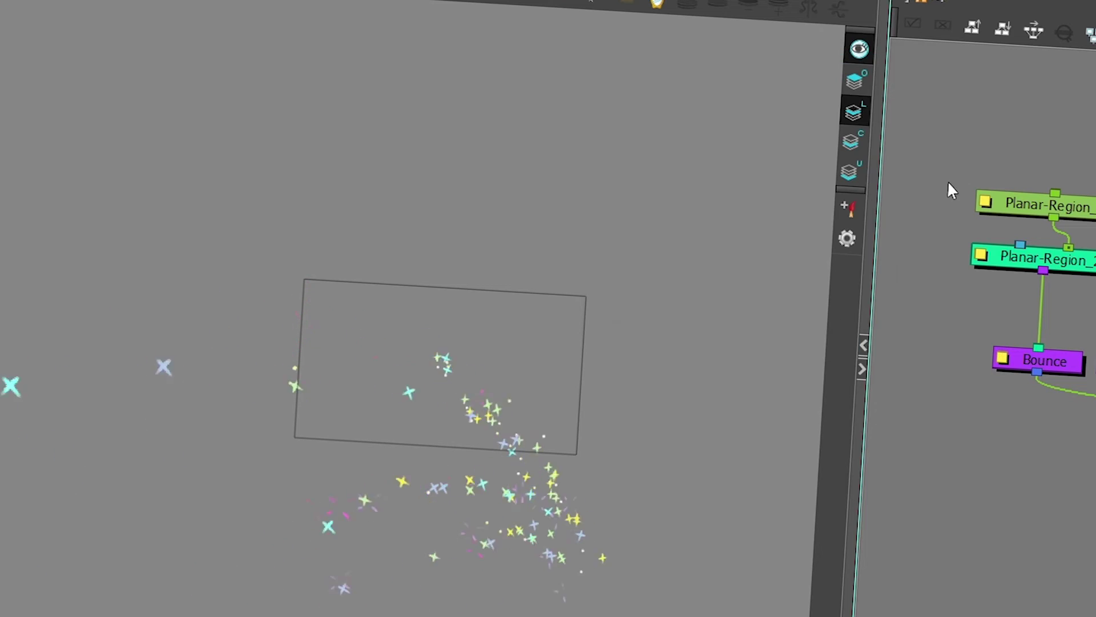
Search the node library for "lem" and add the Lemmings template to the scene.
scroll(1083, 417, "down", 4)
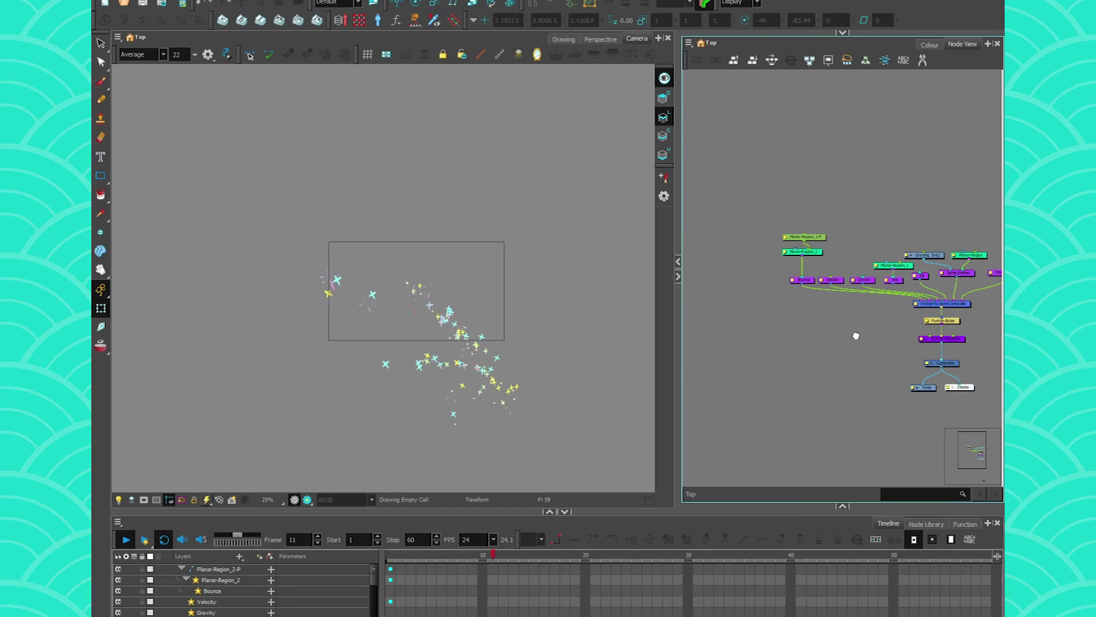
left_click_drag(856, 336, 808, 309)
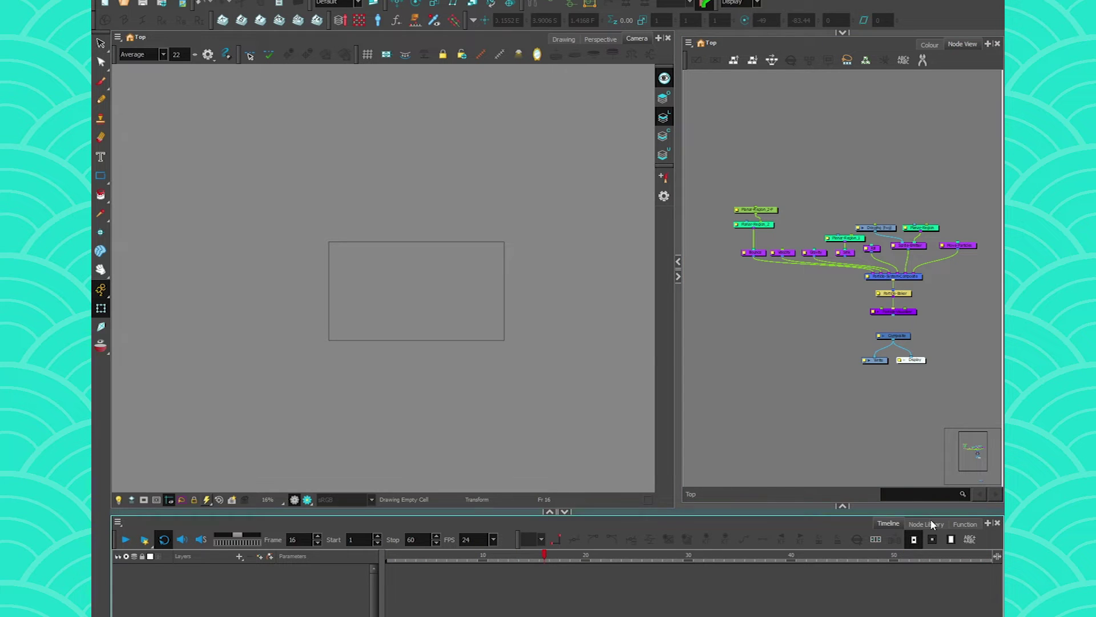
left_click(928, 523)
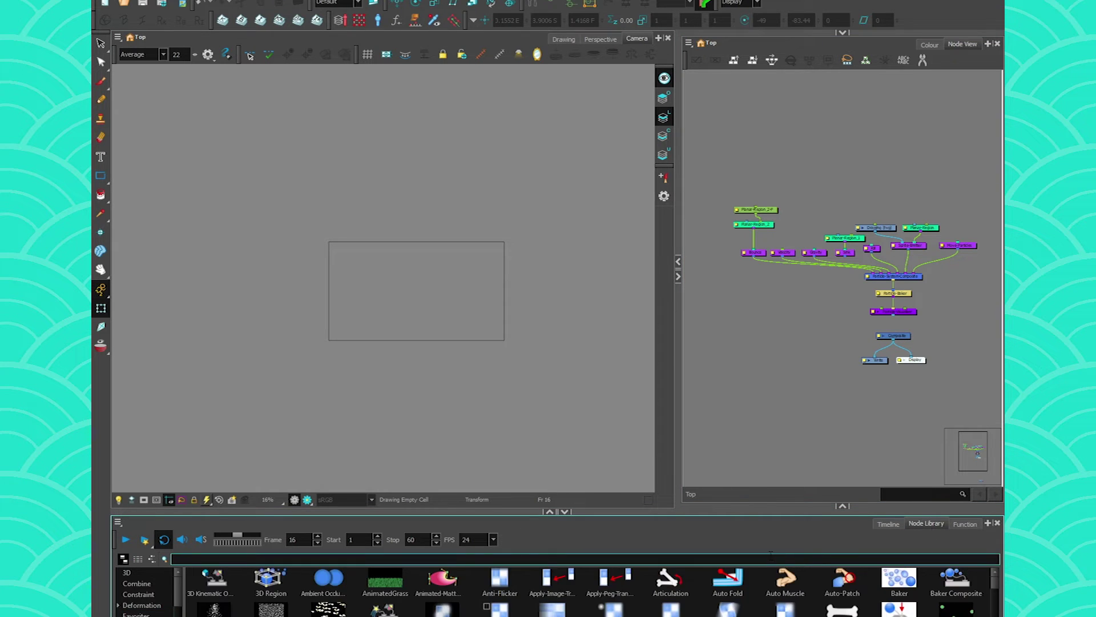
type("em")
left_click_drag(351, 400, 385, 368)
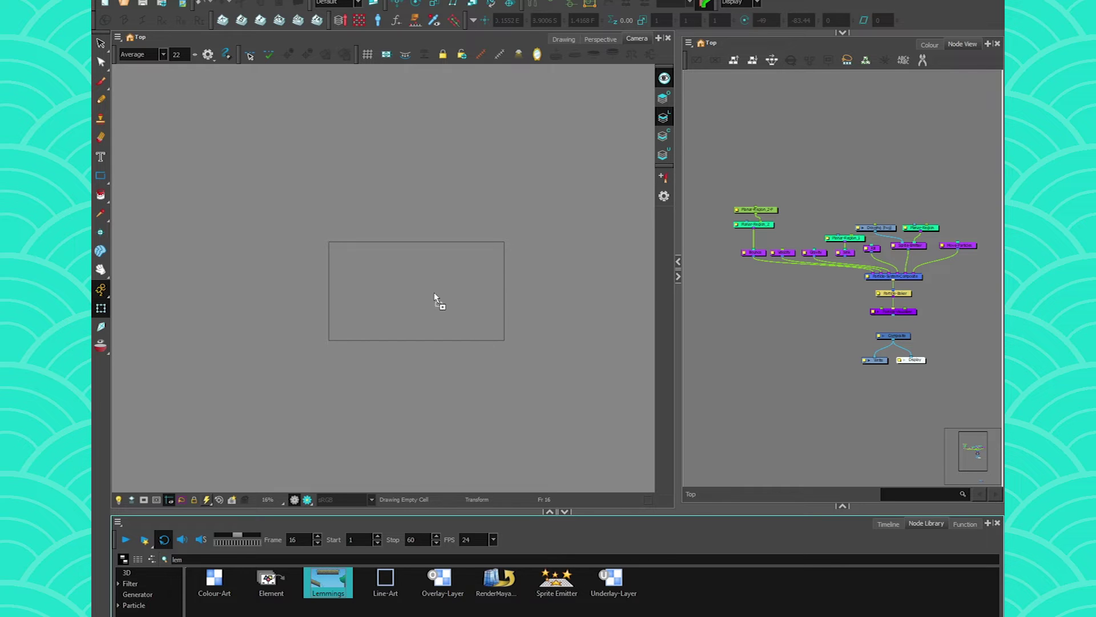
left_click_drag(434, 297, 445, 257)
scroll(407, 257, "up", 3)
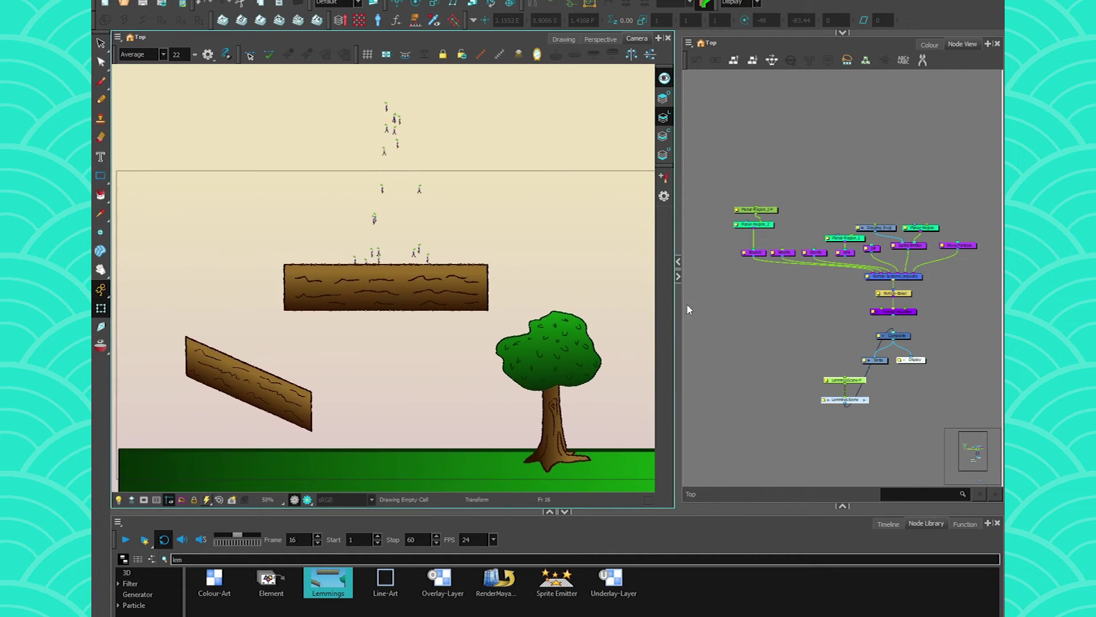
Widen the Camera view and move the LemmingsScene group with its peg above the other nodes in the network.
left_click_drag(679, 310, 726, 320)
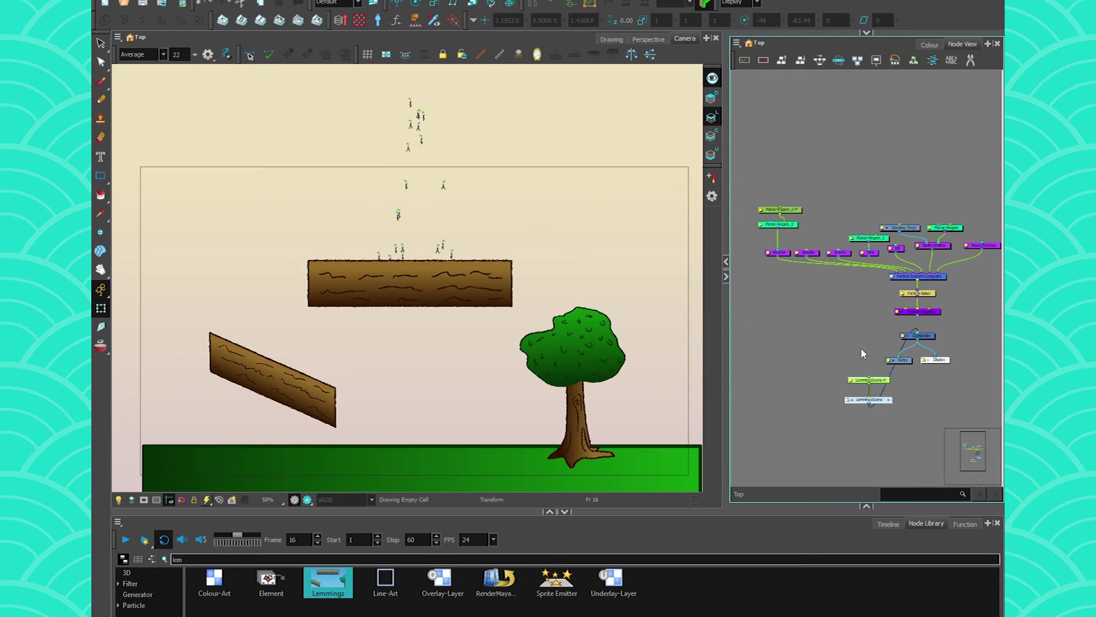
left_click_drag(887, 403, 847, 152)
scroll(379, 282, "up", 1)
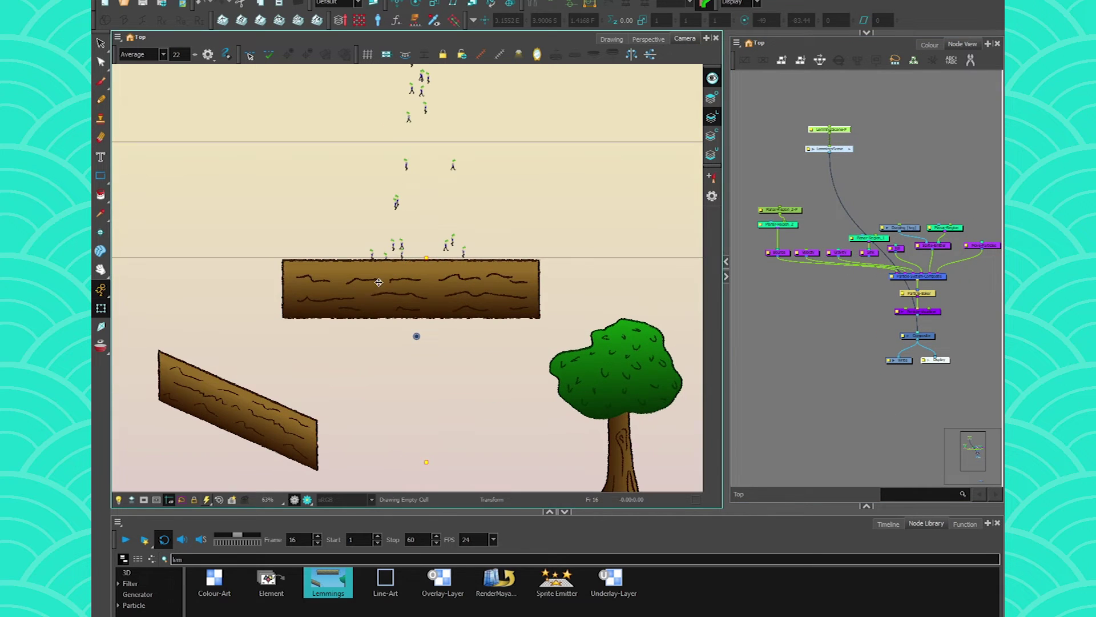
scroll(866, 176, "up", 4)
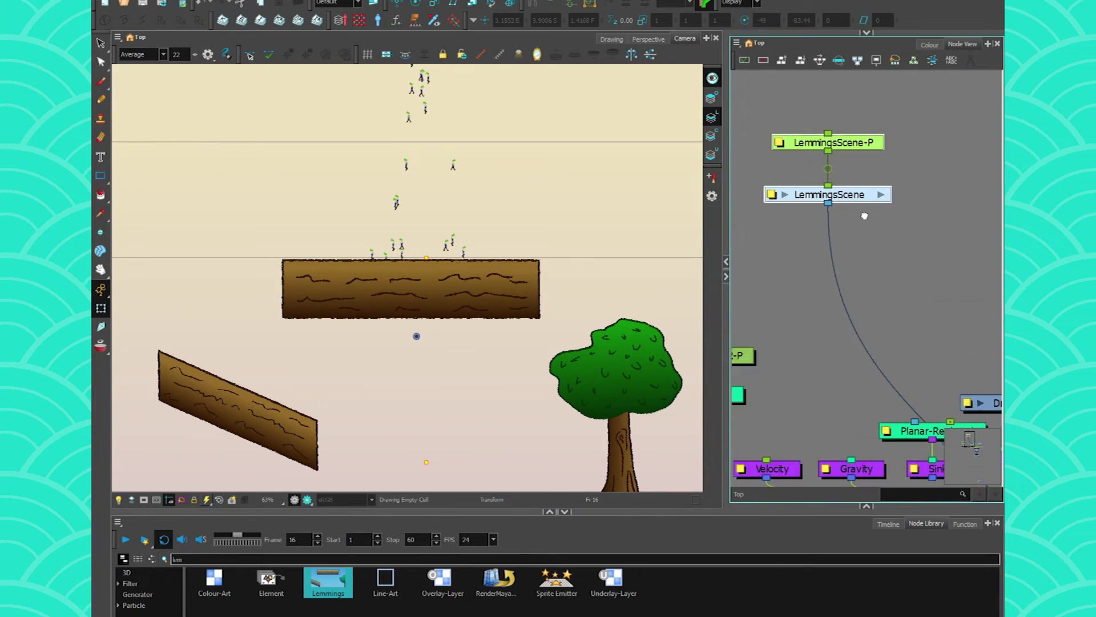
Enter the LemmingsScene group and its Lemmings_ParticleGroup_ subgroup, and ungroup the three block groups there.
left_click(886, 208)
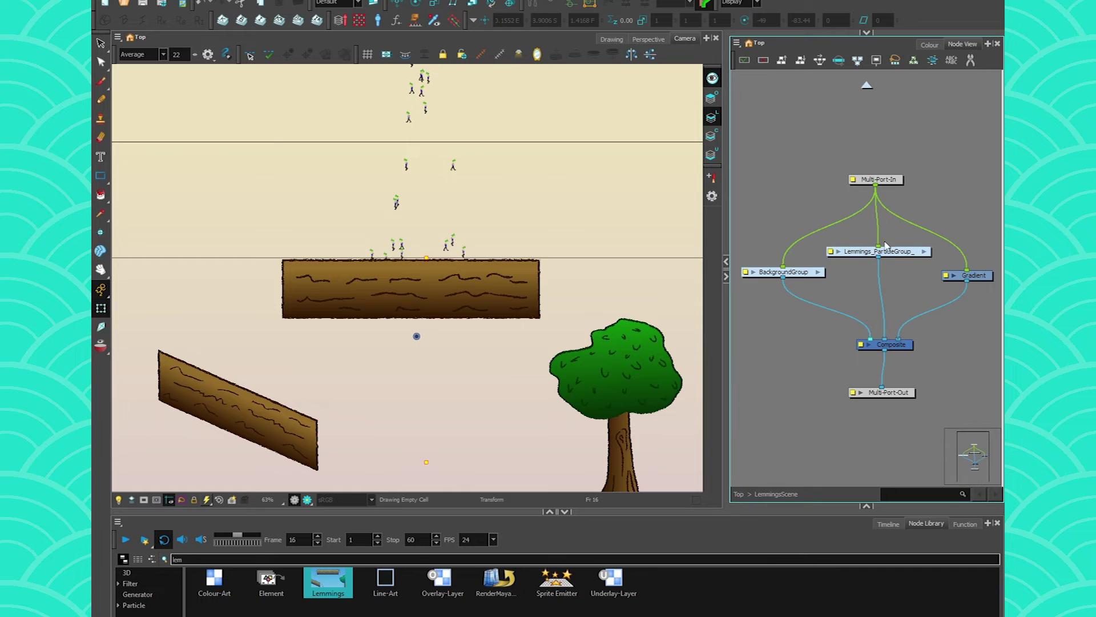
left_click(924, 252)
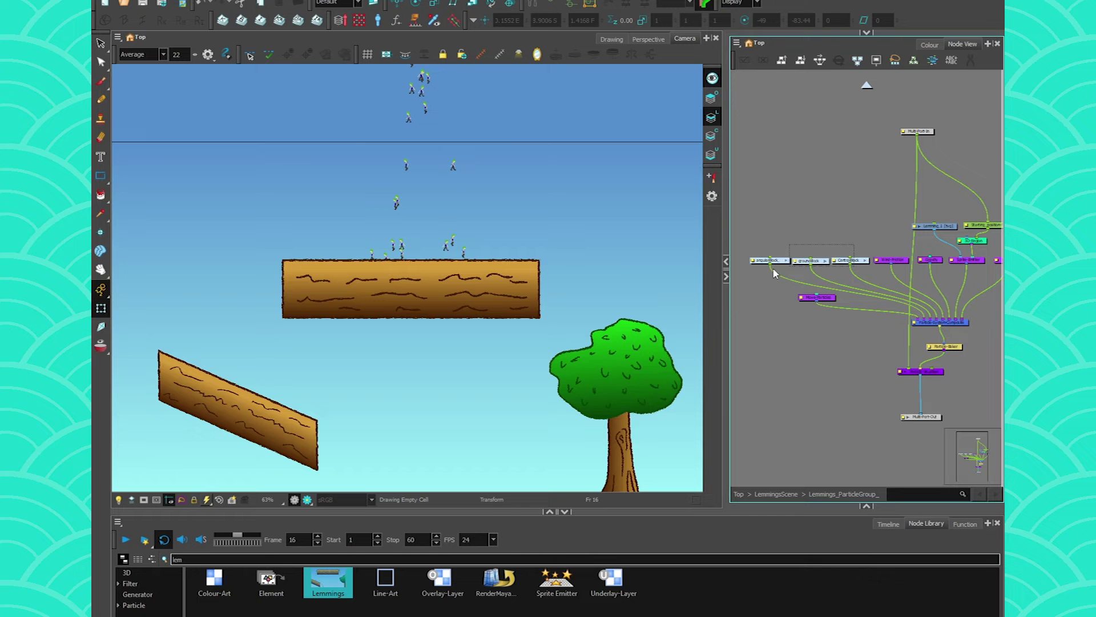
right_click(514, 229)
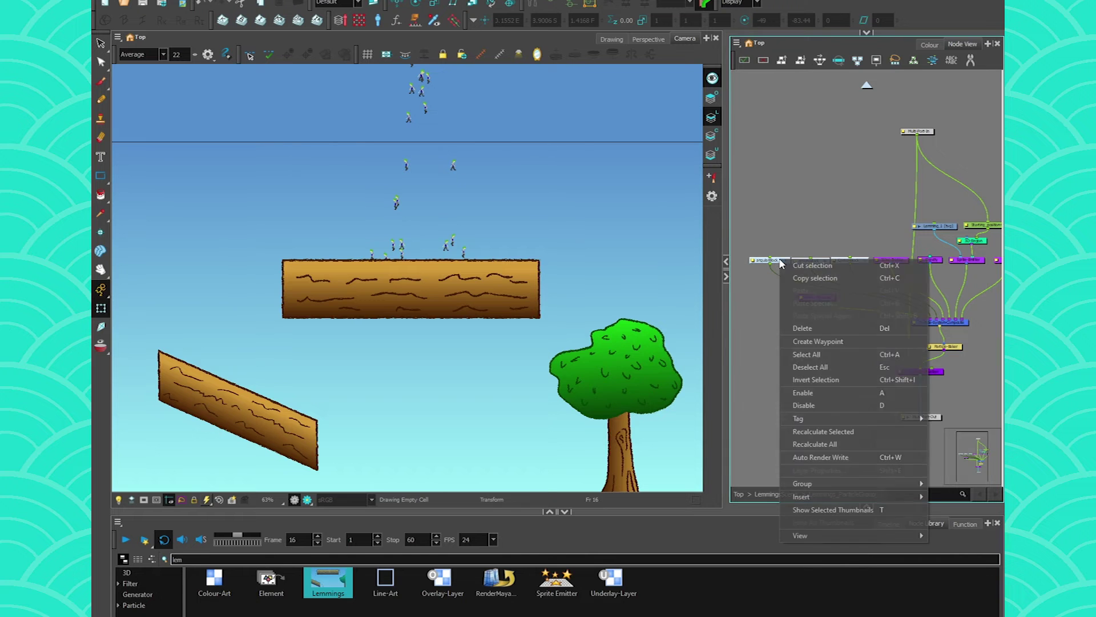
mouse_move(810, 350)
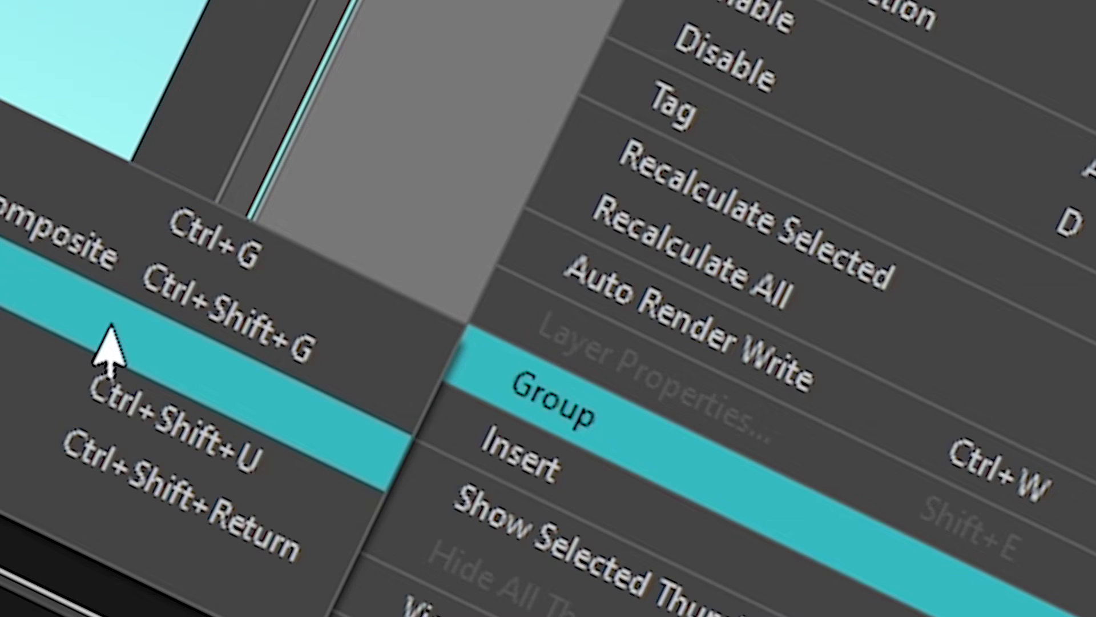
left_click(431, 361)
Spread out the ungrouped peg, region and Bounce nodes so each bounce chain stands apart in the node network.
scroll(862, 239, "up", 3)
left_click(937, 172)
left_click(868, 229)
left_click(876, 317)
left_click_drag(817, 351, 941, 324)
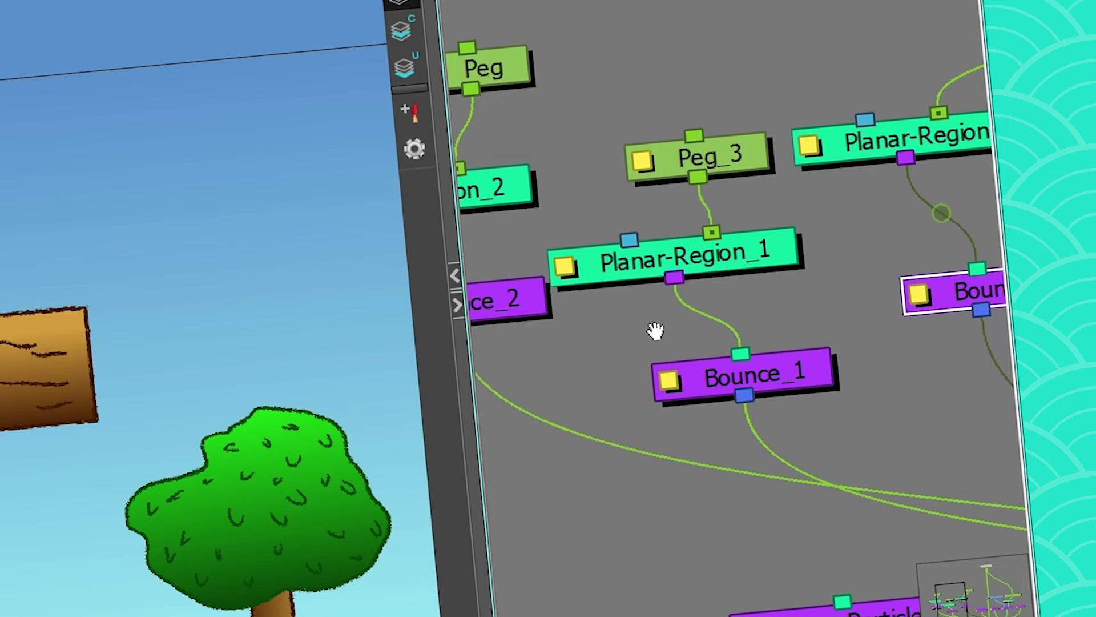
scroll(631, 326, "down", 2)
left_click_drag(453, 367, 234, 379)
left_click_drag(438, 407, 427, 414)
scroll(100, 400, "down", 2)
left_click_drag(725, 326, 650, 217)
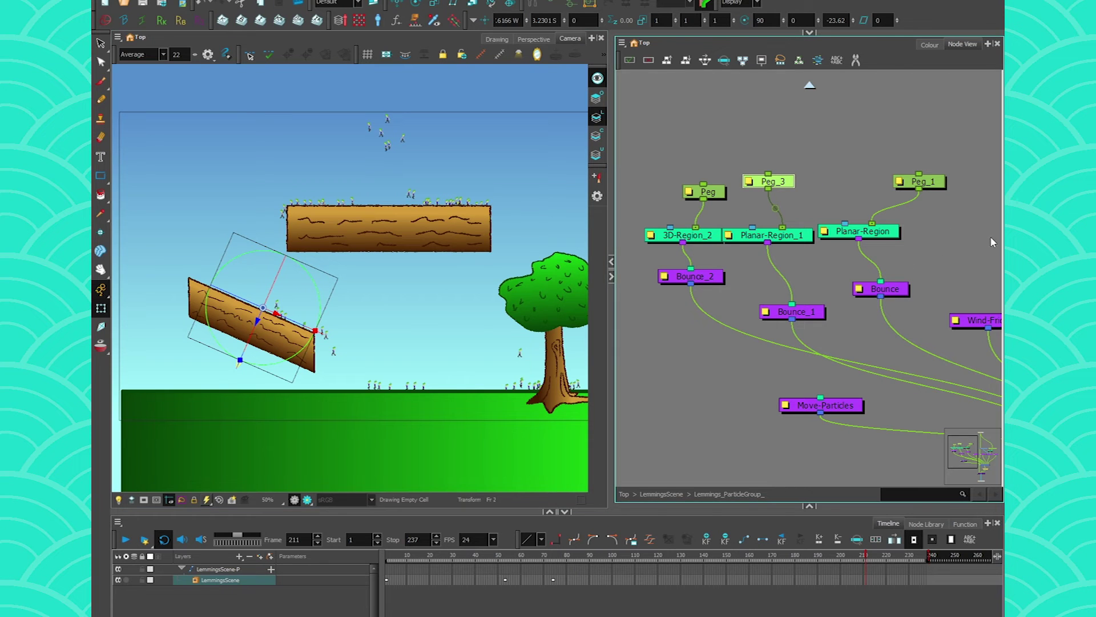
Show the controls of 3D-Region_2, Planar-Region_1 and Planar-Region, and examine their placement in the Perspective view before returning to the Camera view.
left_click_drag(992, 242, 677, 245)
left_click(484, 52)
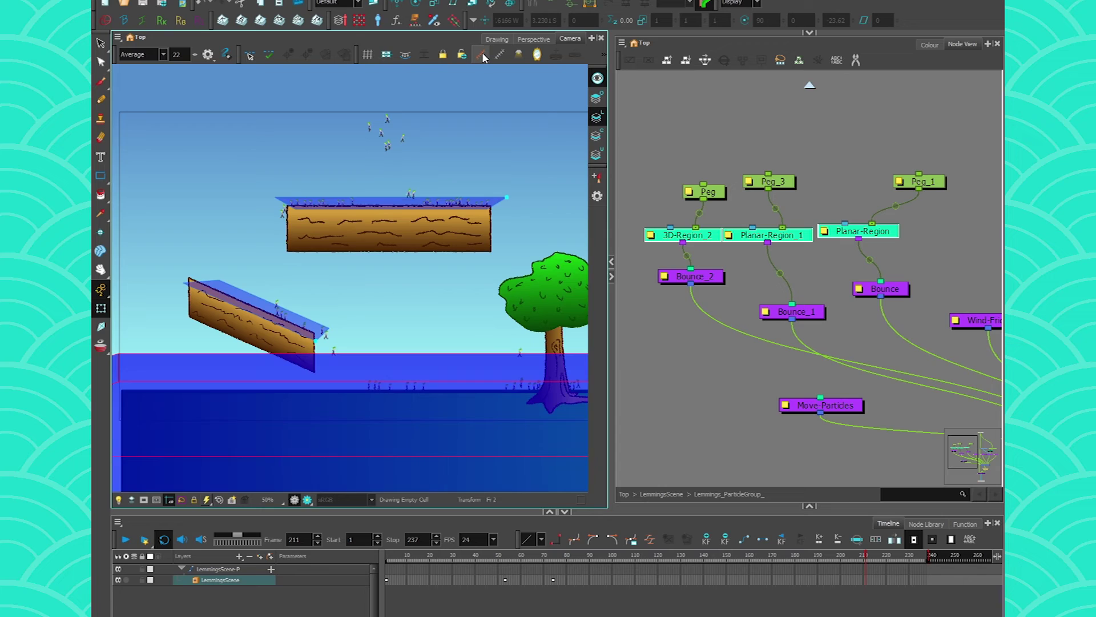
left_click(529, 40)
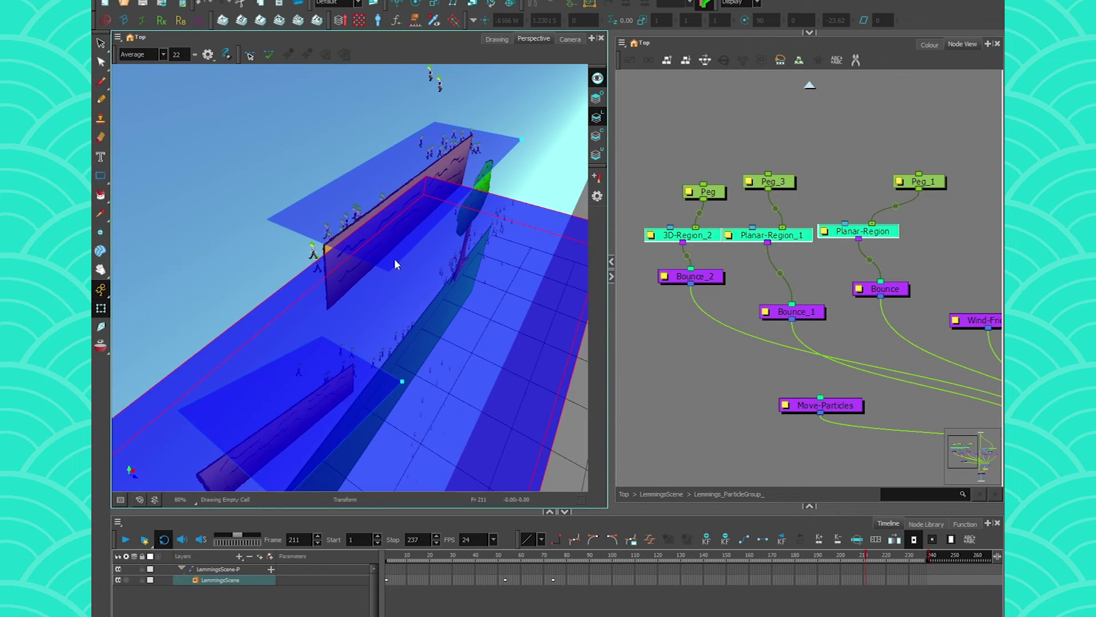
left_click_drag(373, 340, 436, 336)
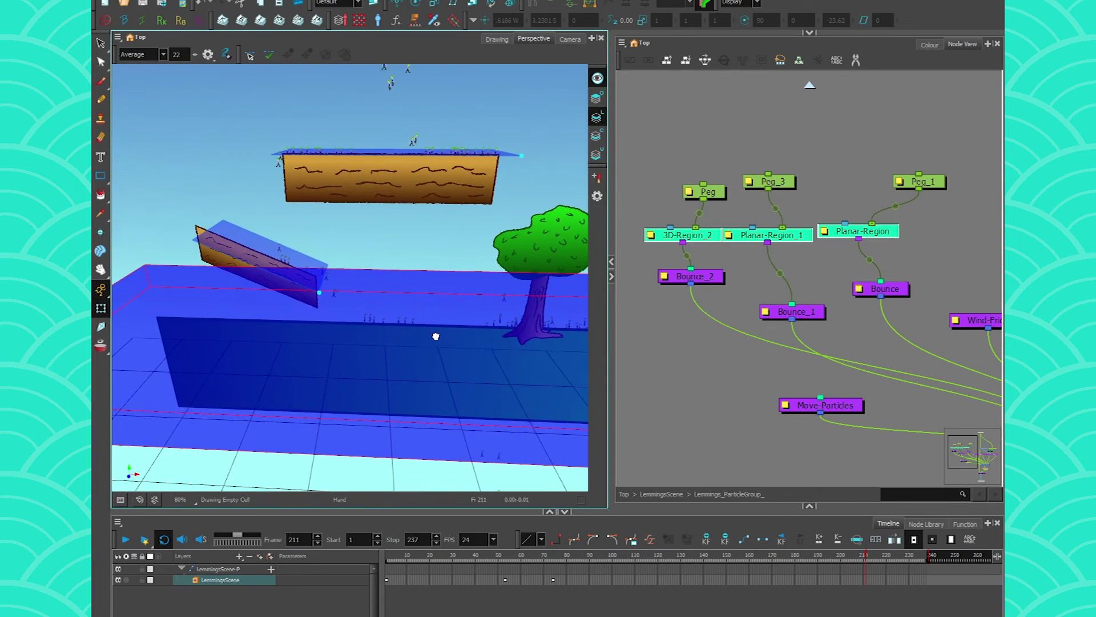
left_click(569, 39)
Examine the friction, resilience and cutoff speed settings of the Bounce_1 node, and close its properties.
left_click(672, 328)
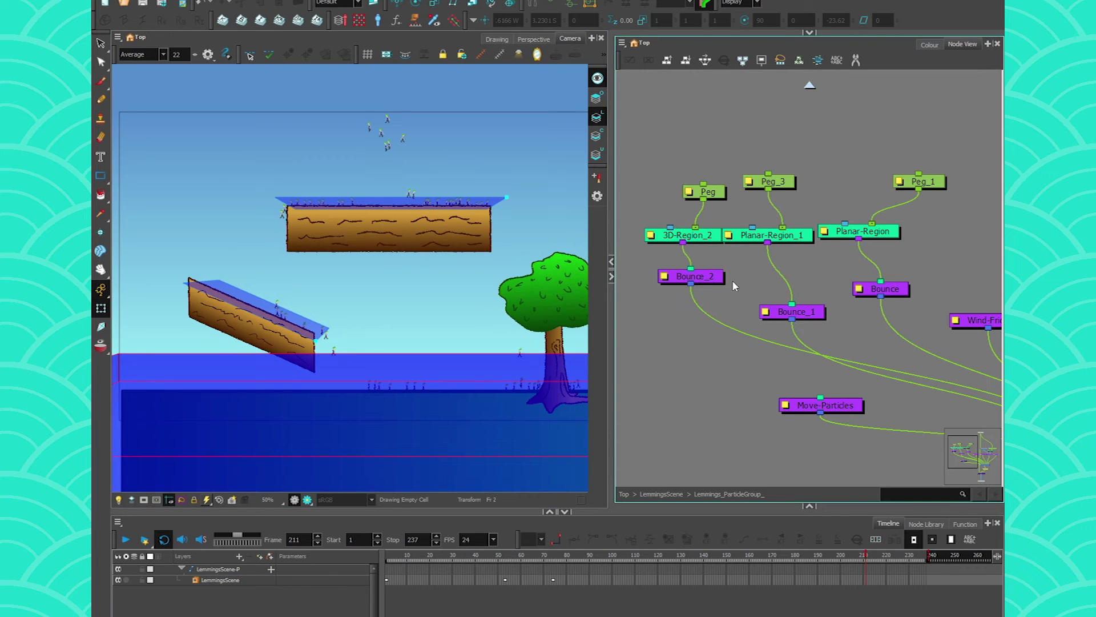
left_click(766, 312)
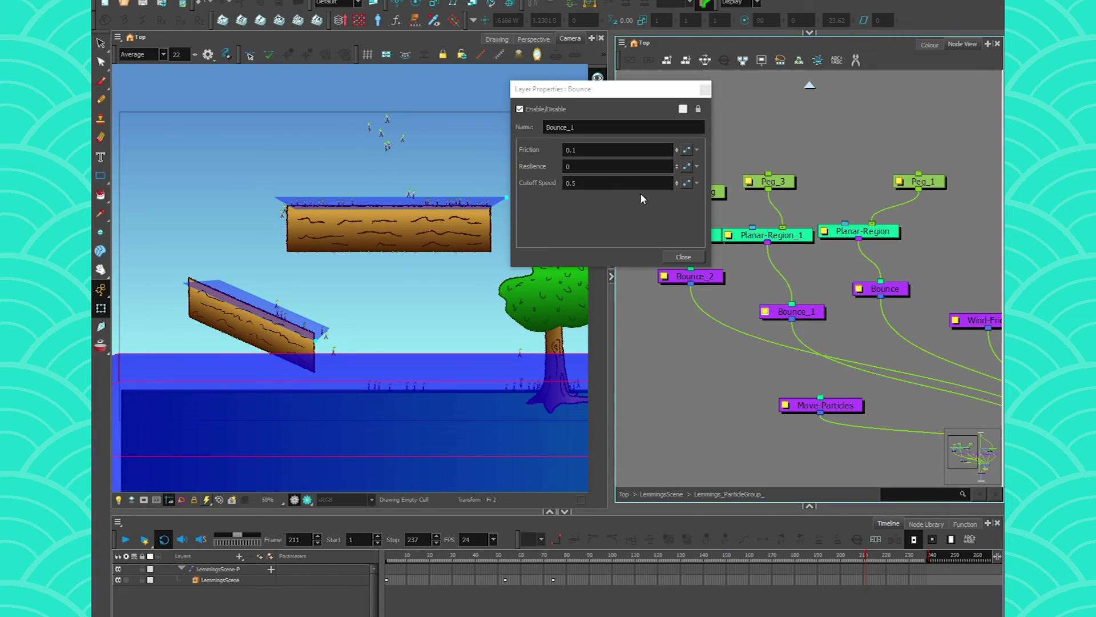
left_click(616, 149)
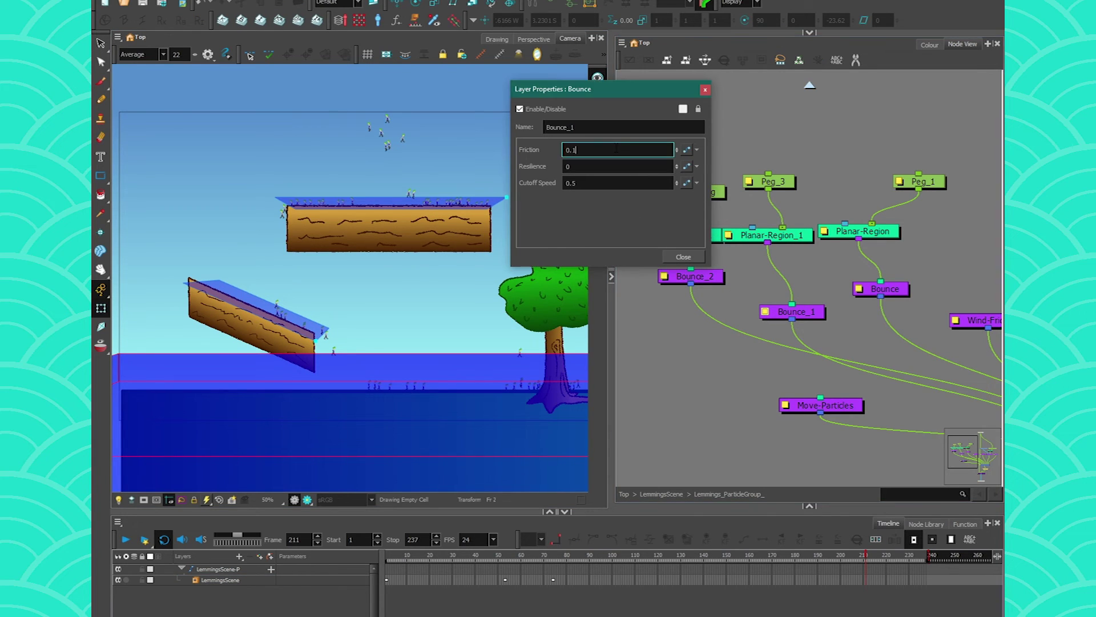
left_click(688, 257)
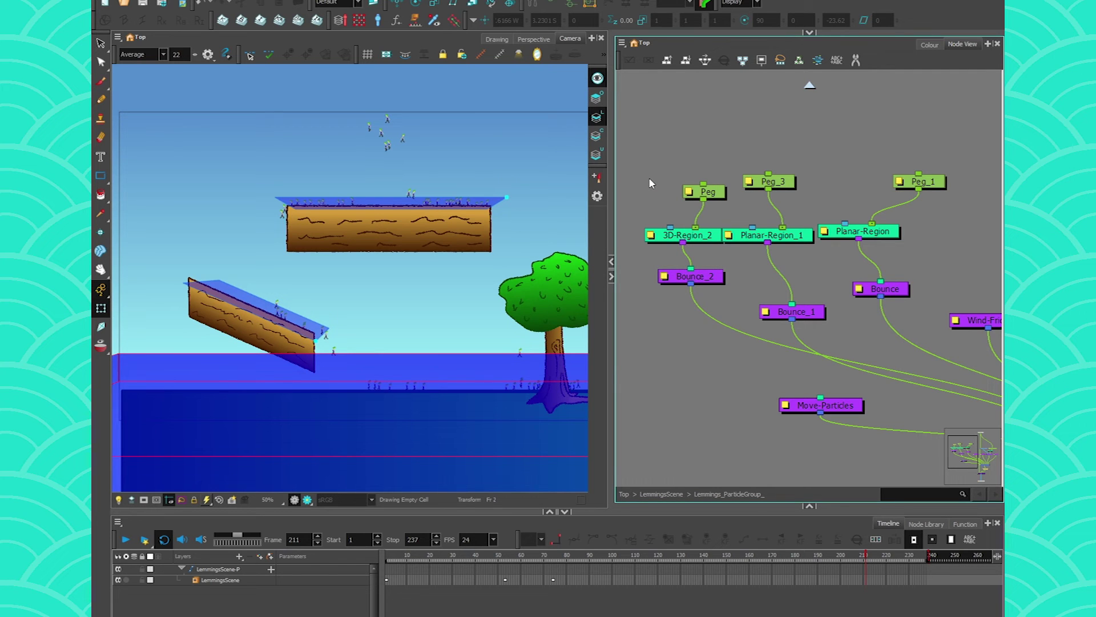